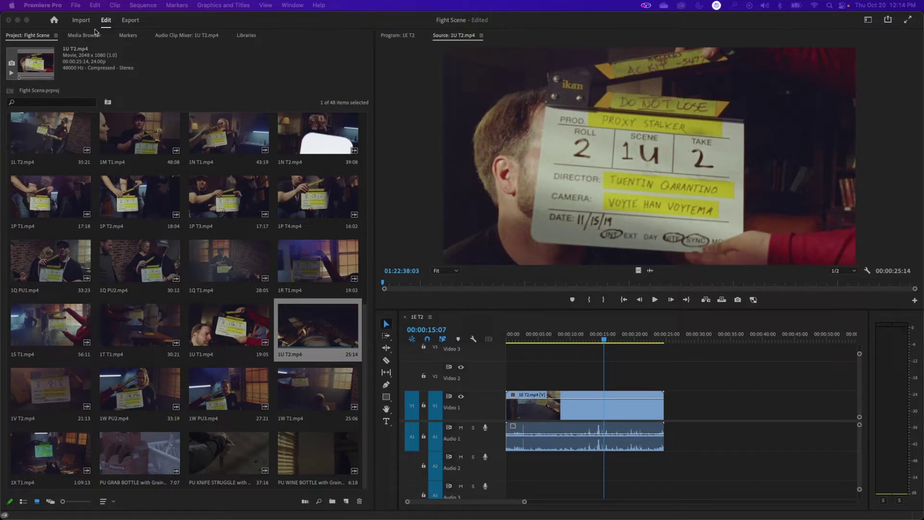
# Show the About Premiere Pro window with the version 23.0.0 information.
pyautogui.click(54, 6)
pyautogui.press('Return')
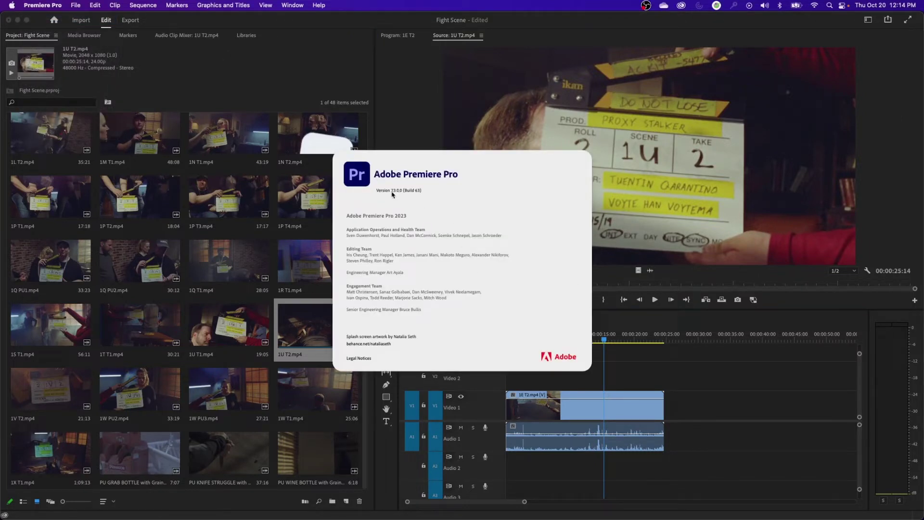
# Dismiss the About window to reveal the Fight Scene project and its 1E T2 sequence.
pyautogui.click(568, 361)
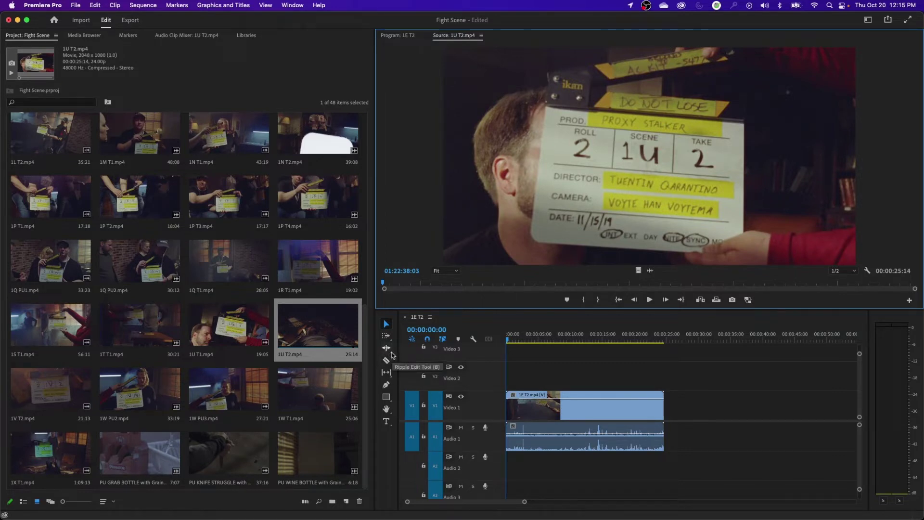
# Try the Ripple and Rolling Edit tools, return to Selection, and select the 1E T2 clip.
pyautogui.click(391, 353)
pyautogui.click(391, 353)
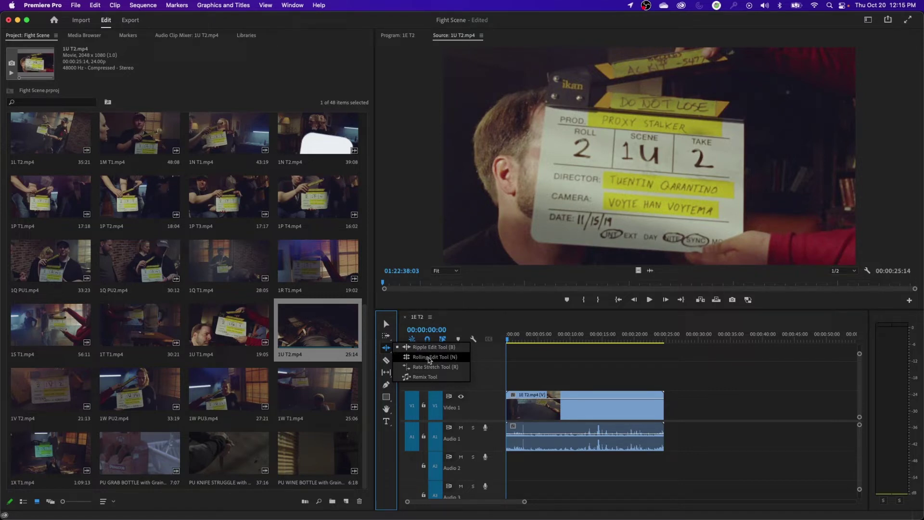
pyautogui.click(387, 349)
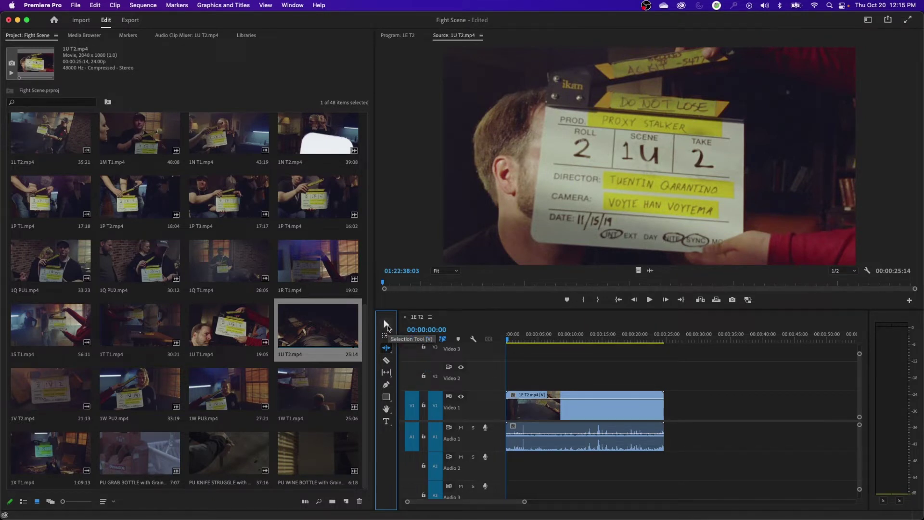
pyautogui.click(385, 324)
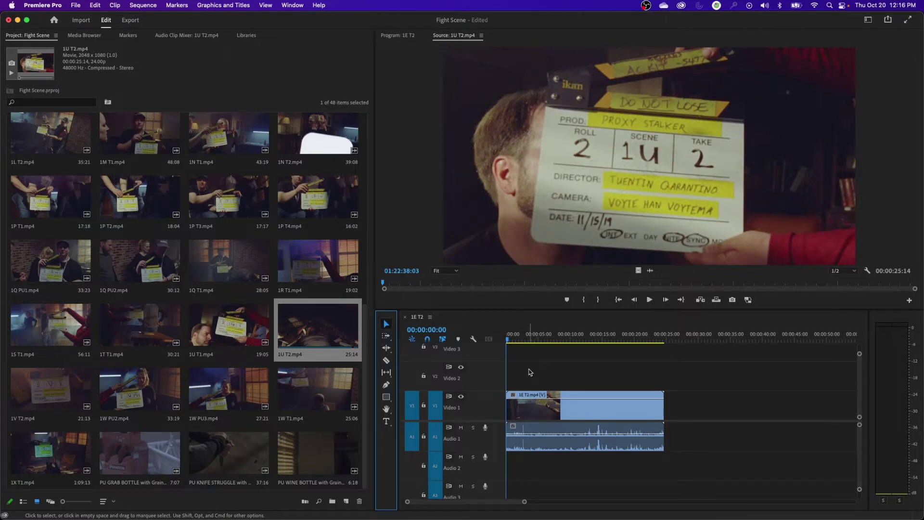
pyautogui.click(532, 404)
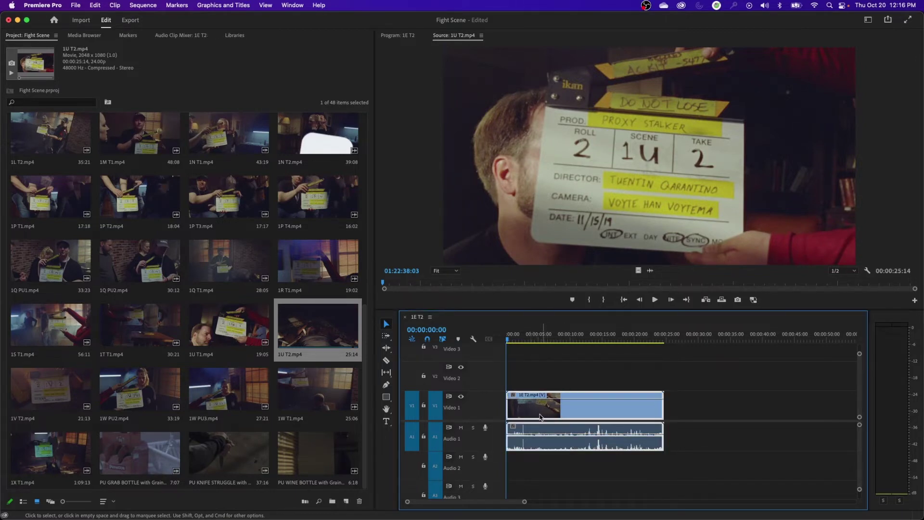
# Delete the 1E T2 clip, load 1 T2.mp4 as source, and mark its In point.
pyautogui.press('Delete')
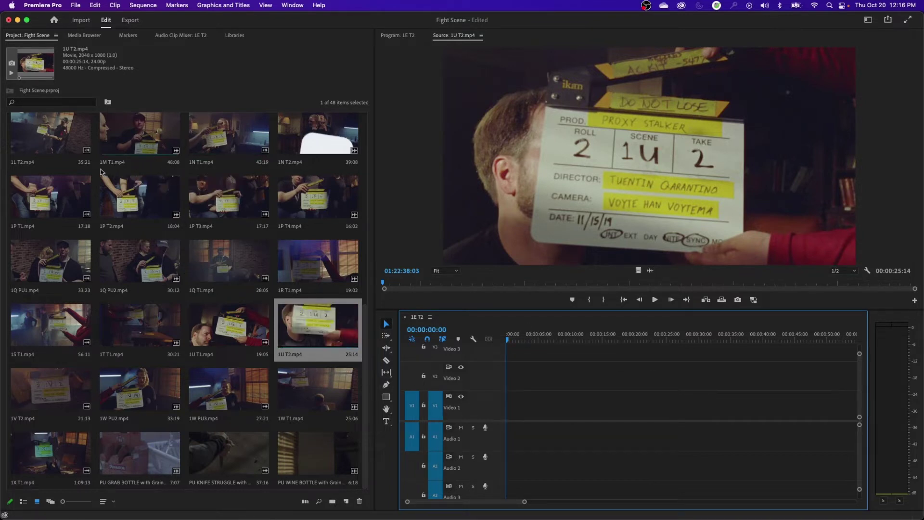
pyautogui.scroll(8, 140, 144)
pyautogui.doubleClick(139, 140)
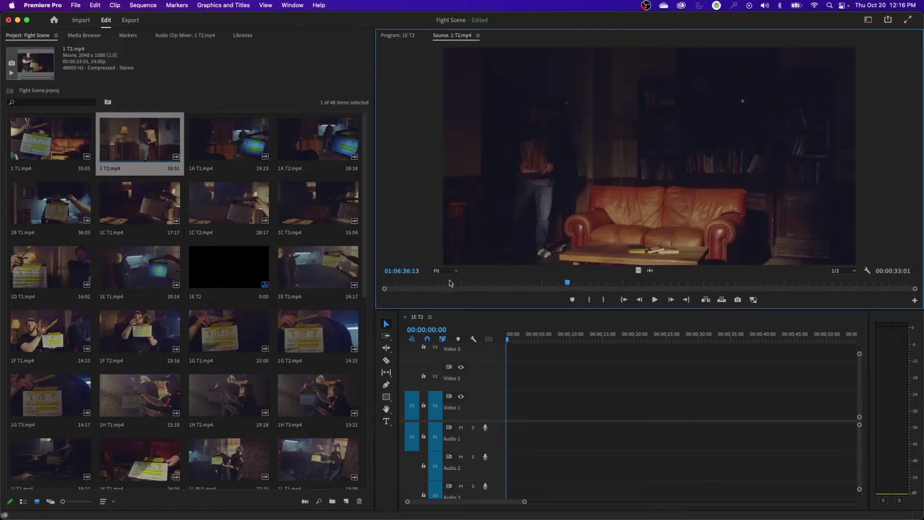
pyautogui.moveTo(567, 284); pyautogui.dragTo(850, 311)
pyautogui.press('i')
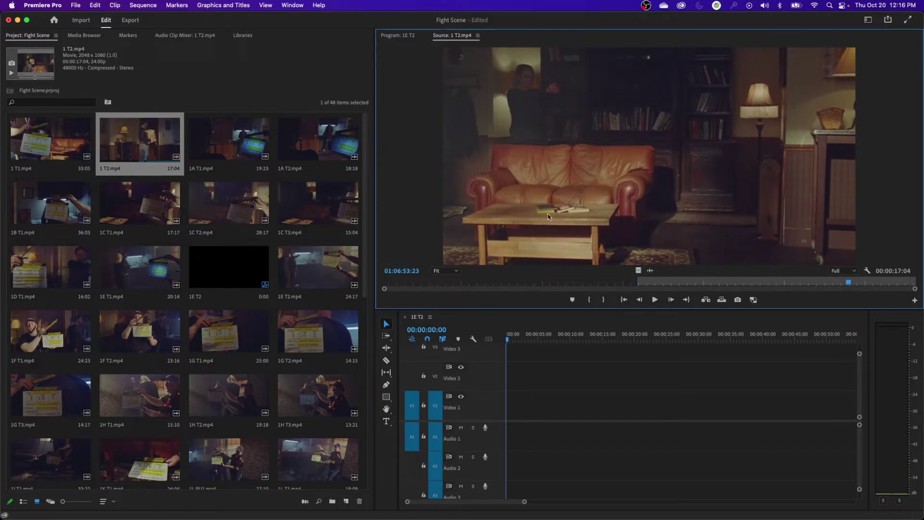
# Mark the Out point for a 13:14 section and overwrite it into the sequence.
pyautogui.press('j')
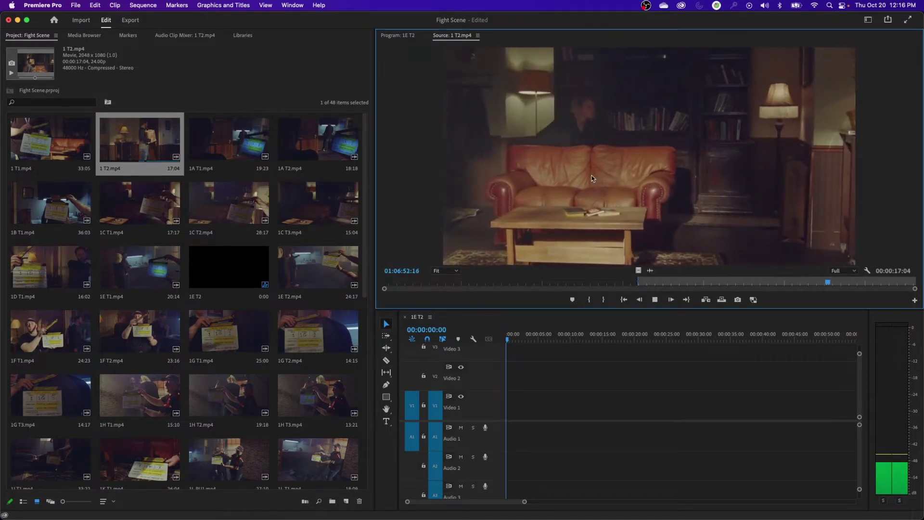
pyautogui.press('l')
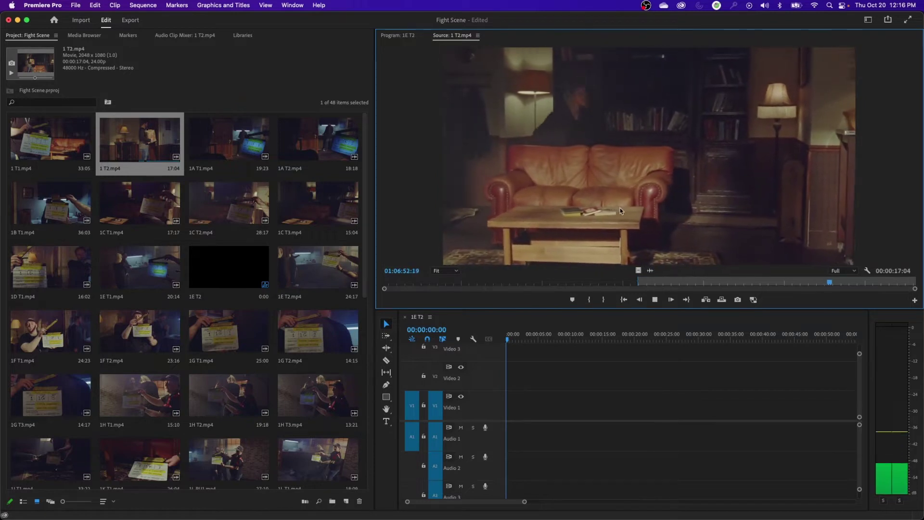
pyautogui.press('k')
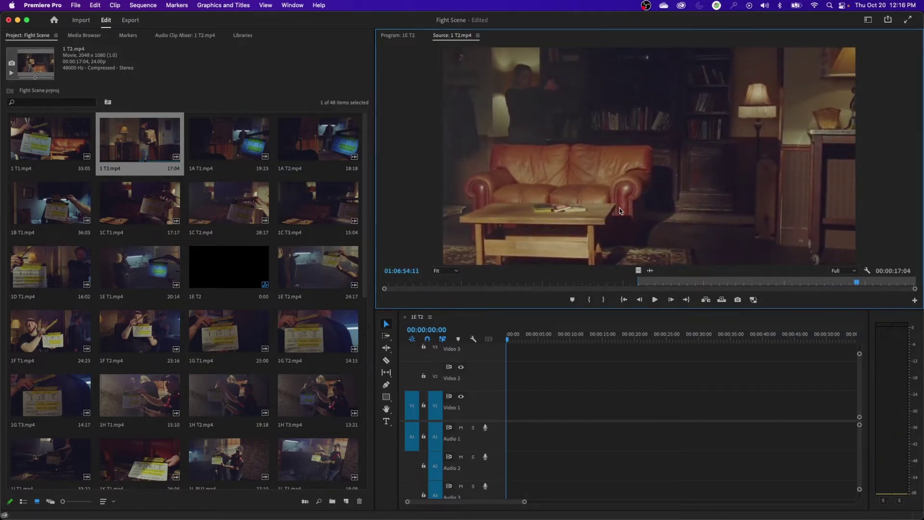
pyautogui.press('o')
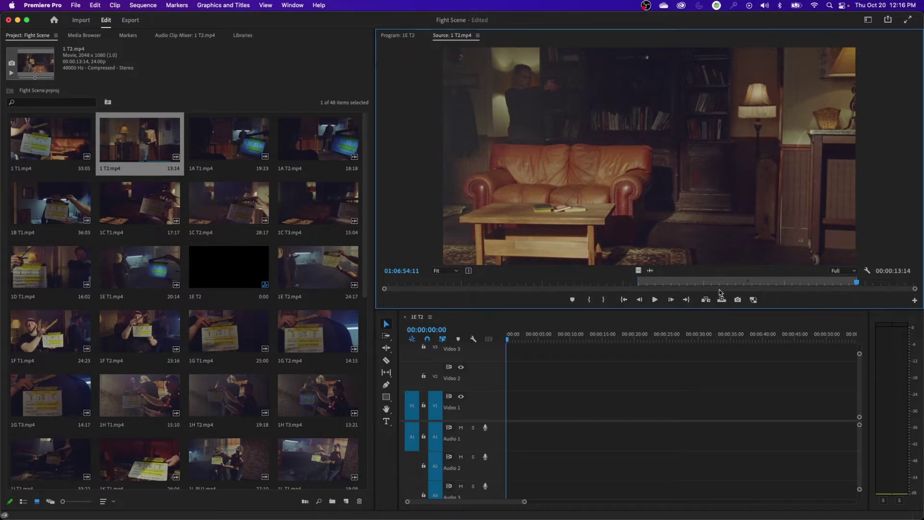
pyautogui.click(706, 300)
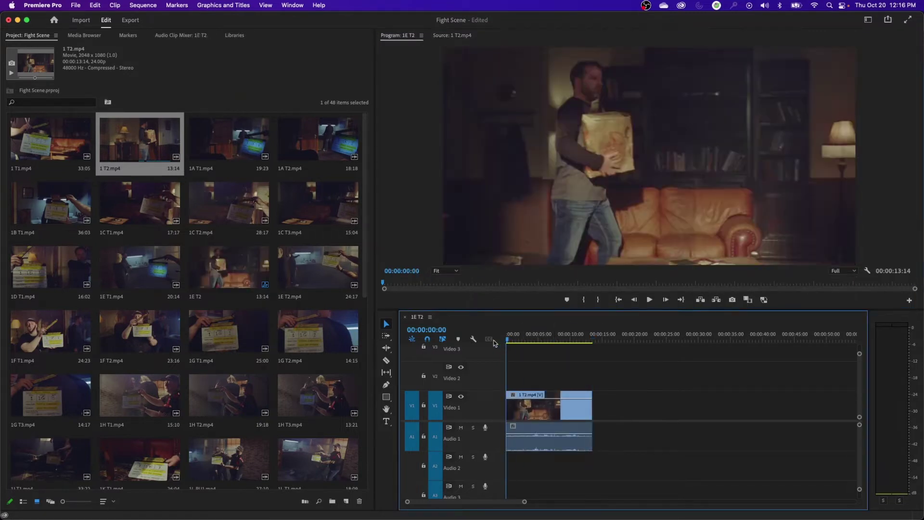
# Park the playhead at the end of 1 T2, load 1A T2.mp4, and mark its In point.
pyautogui.click(559, 339)
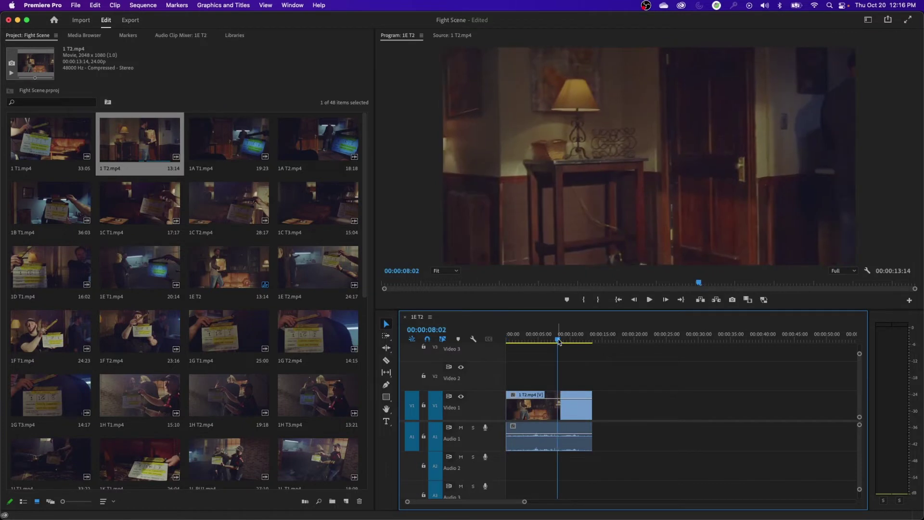
pyautogui.press('Down')
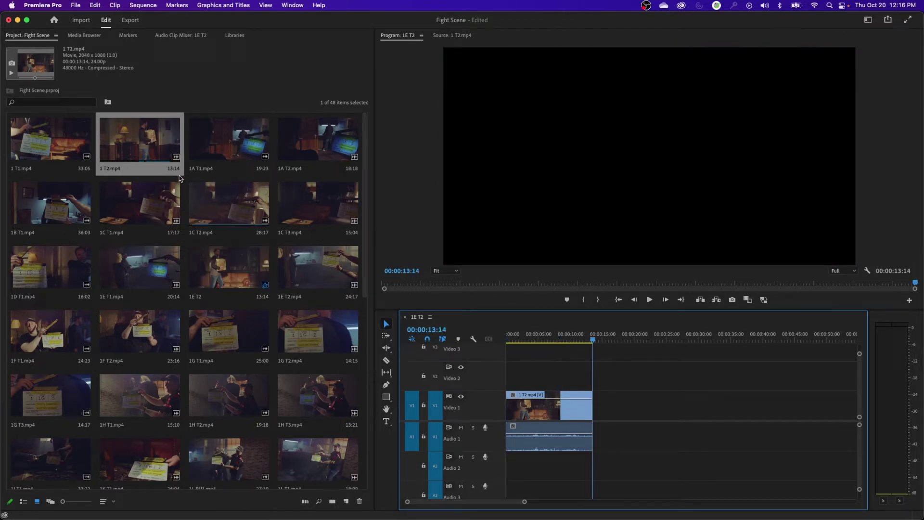
pyautogui.doubleClick(324, 152)
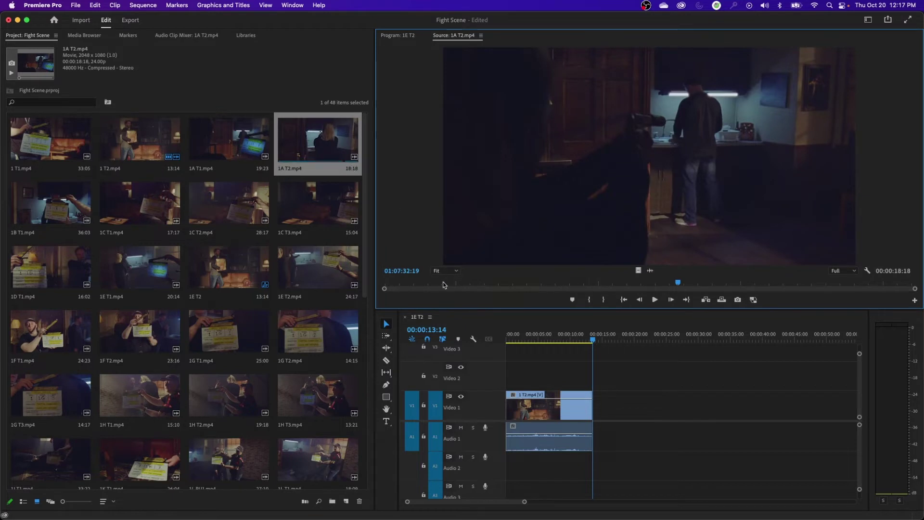
pyautogui.click(406, 284)
pyautogui.press('space')
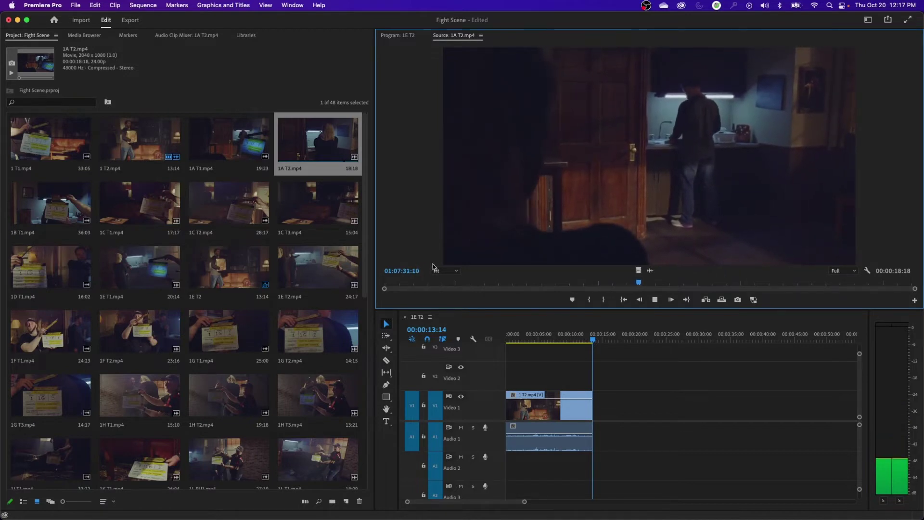
pyautogui.press('space')
pyautogui.press('Left')
pyautogui.press('Left')
pyautogui.press('Left')
pyautogui.press('Left')
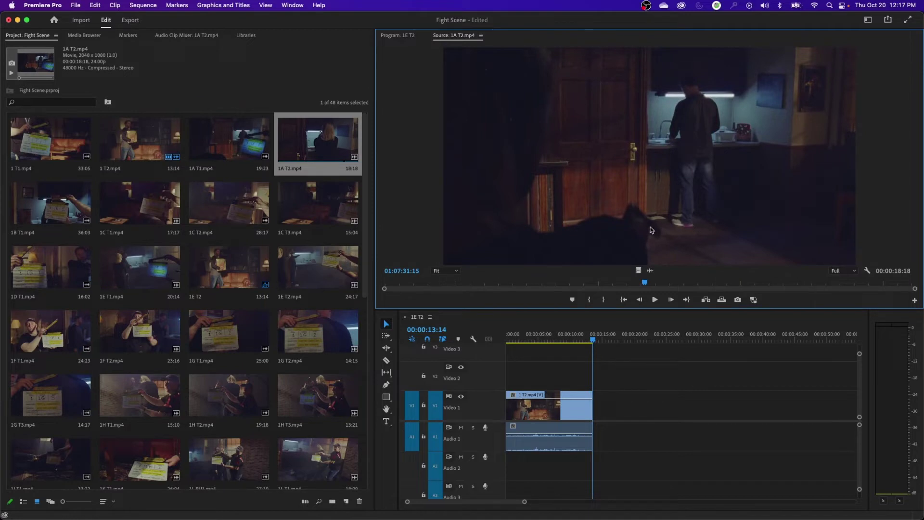
pyautogui.press('Left')
pyautogui.press('Left')
pyautogui.press('Left')
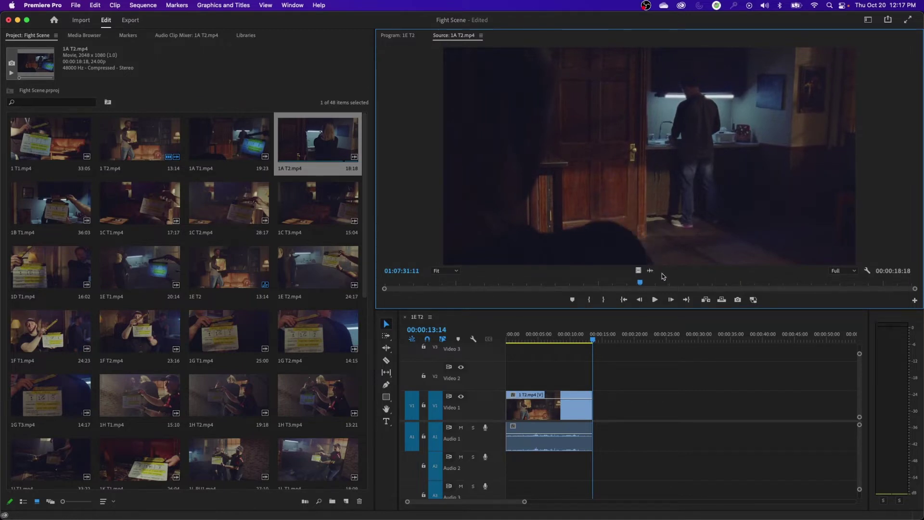
pyautogui.press('i')
# Mark a 2:02 Out point, overwrite it after 1 T2, and zoom the timeline in.
pyautogui.press('space')
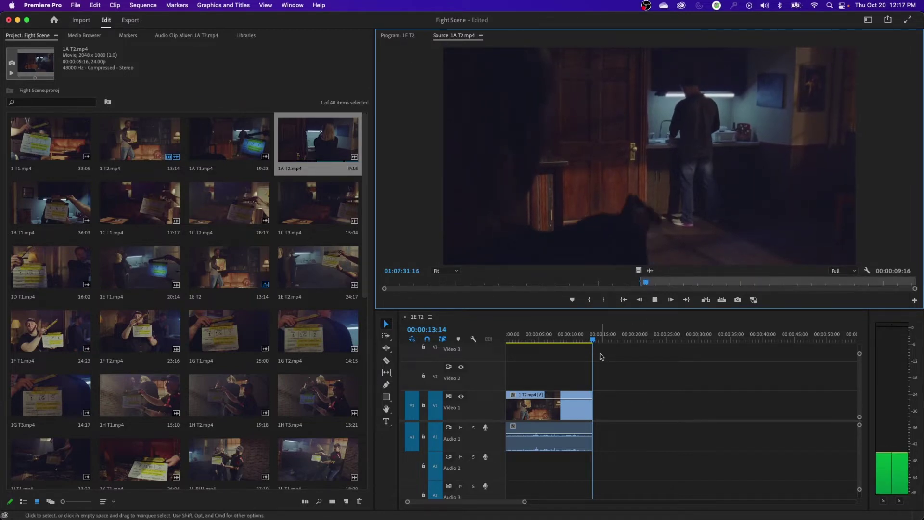
pyautogui.press('space')
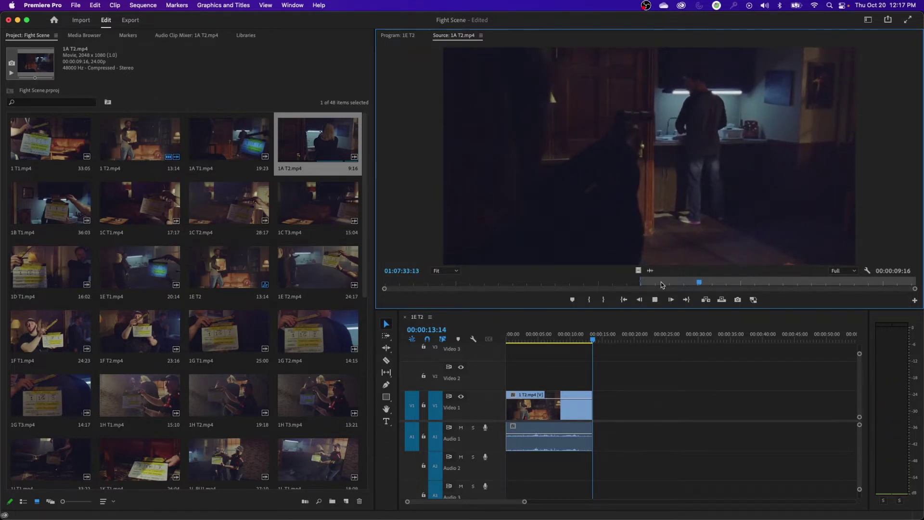
pyautogui.press('space')
pyautogui.press('Left')
pyautogui.press('Left')
pyautogui.press('Left')
pyautogui.press('o')
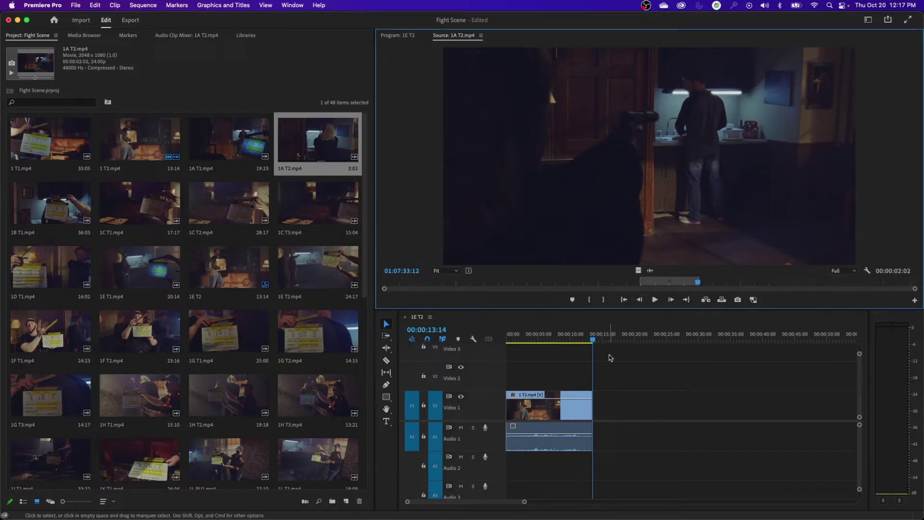
pyautogui.press('.')
pyautogui.moveTo(595, 340); pyautogui.dragTo(584, 342)
pyautogui.press('=')
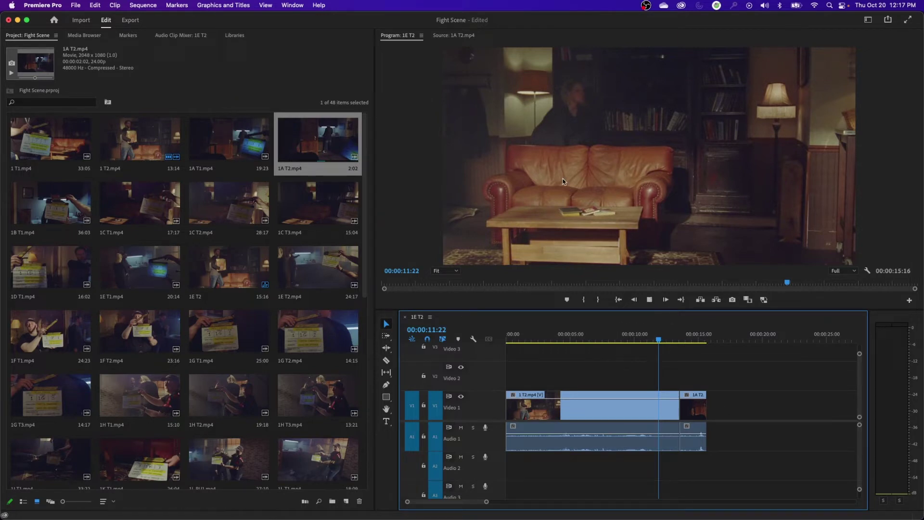
# Replay the cut into the kitchen shot and trim the head of 1A T2.mp4 by about ten frames.
pyautogui.press('space')
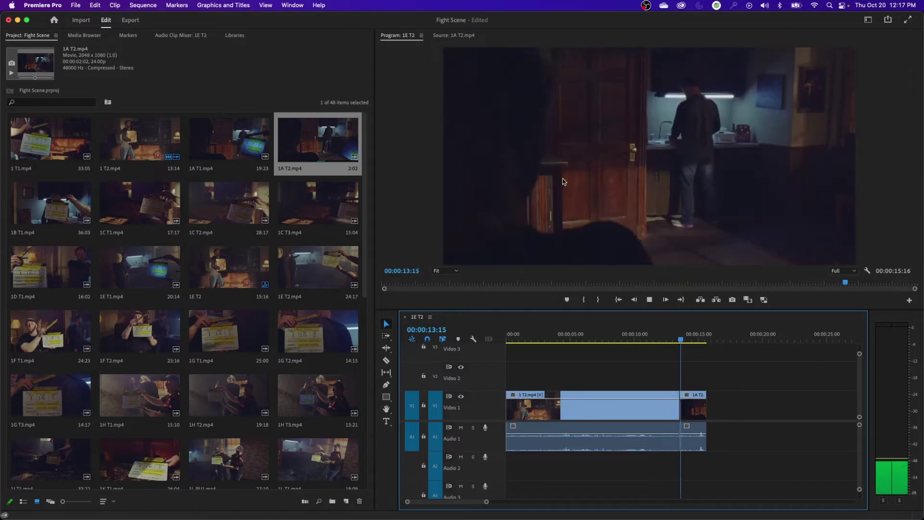
pyautogui.press('space')
pyautogui.press('=')
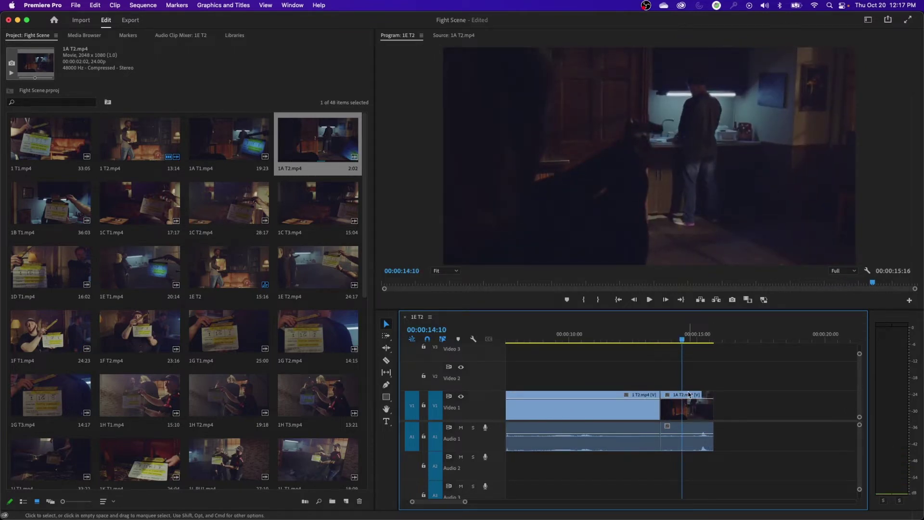
pyautogui.moveTo(669, 343); pyautogui.dragTo(648, 347)
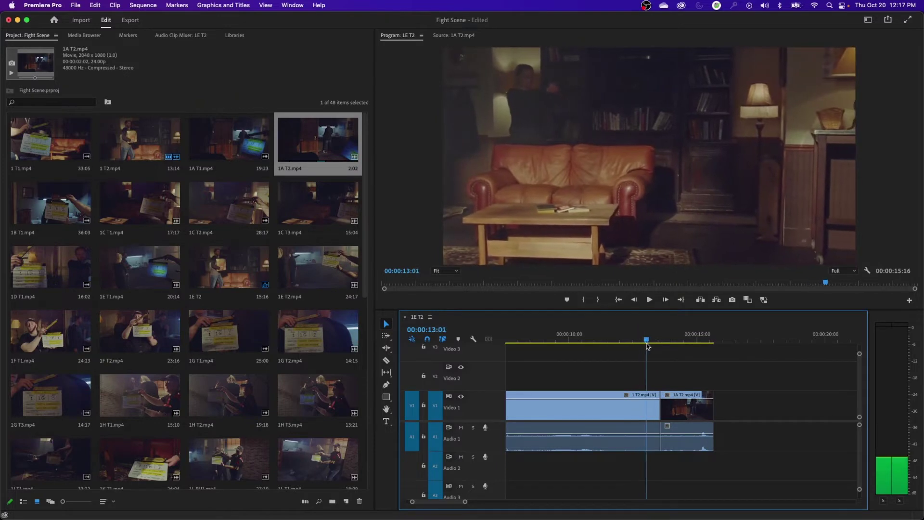
pyautogui.press('space')
pyautogui.press('space')
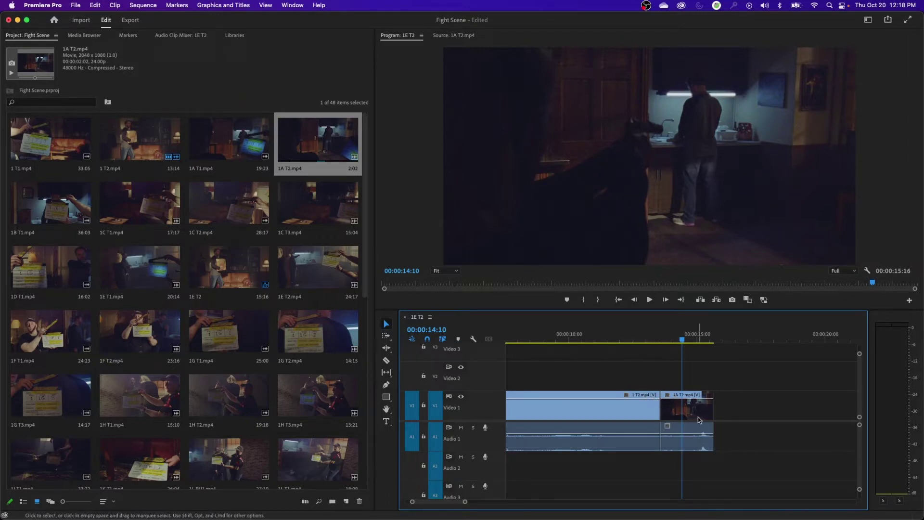
pyautogui.press('=')
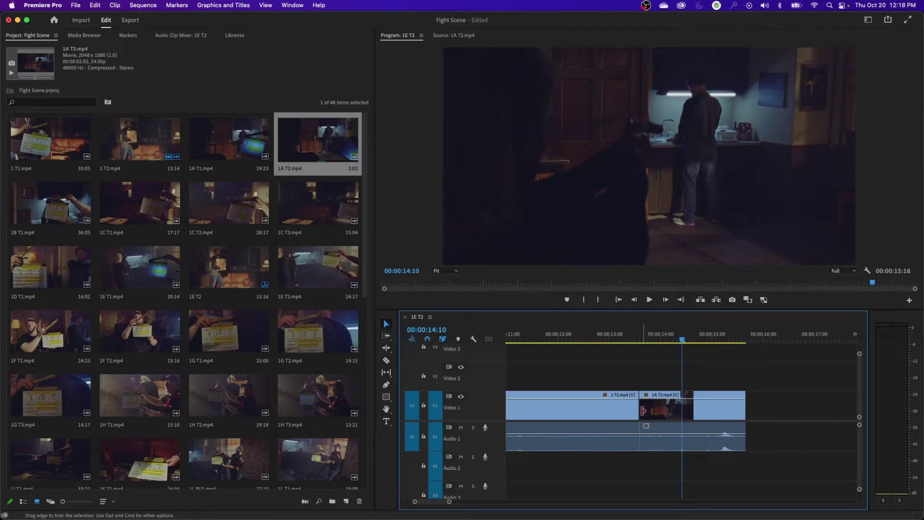
pyautogui.moveTo(644, 408); pyautogui.dragTo(689, 418)
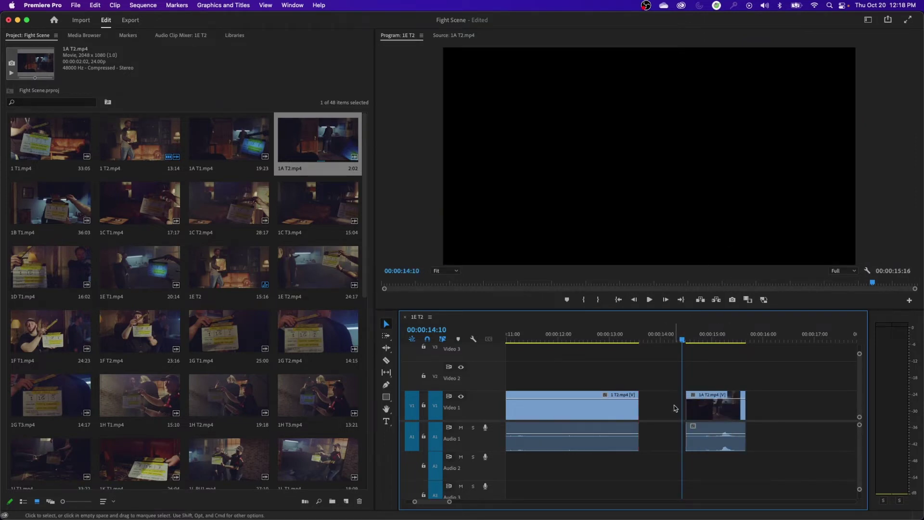
# Ripple Delete the empty gap so 1A T2 meets 1 T2.
pyautogui.moveTo(682, 340); pyautogui.dragTo(665, 337)
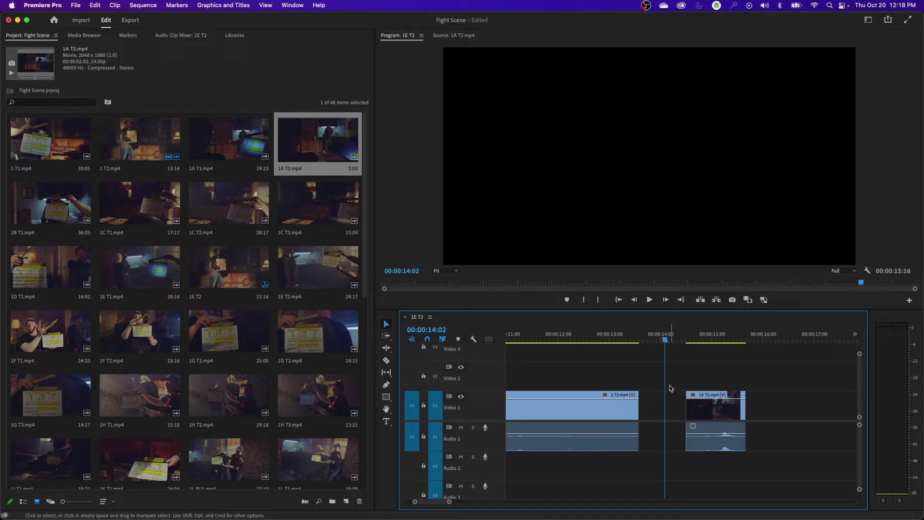
pyautogui.click(648, 409)
pyautogui.rightClick(648, 410)
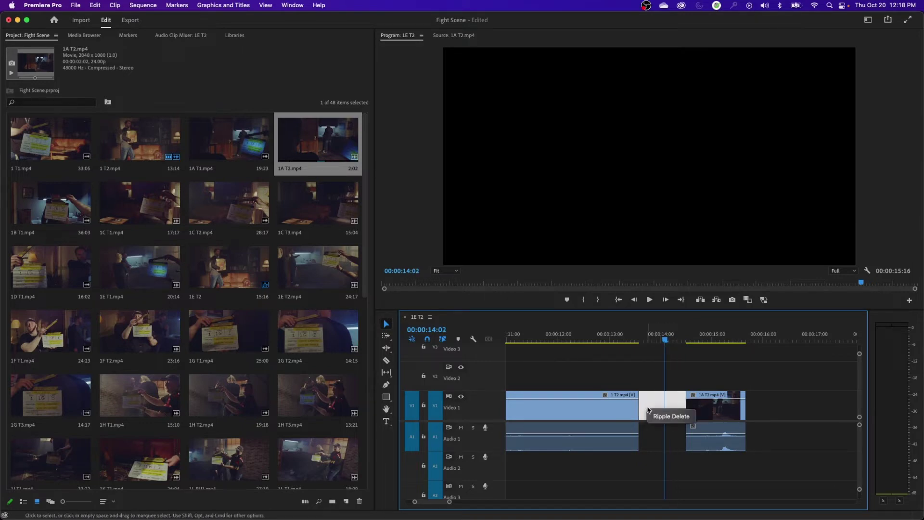
pyautogui.click(667, 417)
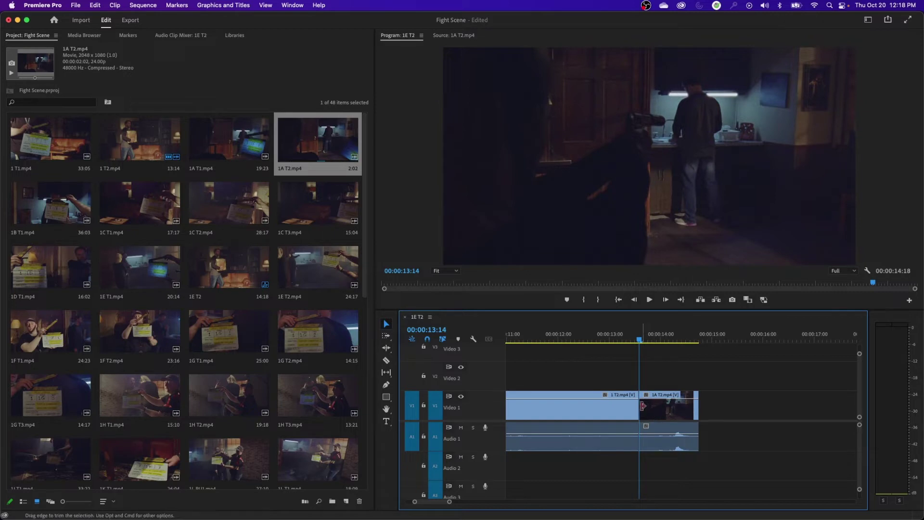
# Trim 1A T2's start, delete the resulting gap, then move 1A T2 later to leave a gap.
pyautogui.moveTo(655, 416)
pyautogui.mouseDown()
pyautogui.moveTo(725, 413)
pyautogui.moveTo(667, 412)
pyautogui.mouseUp()
pyautogui.click(653, 412)
pyautogui.press('Delete')
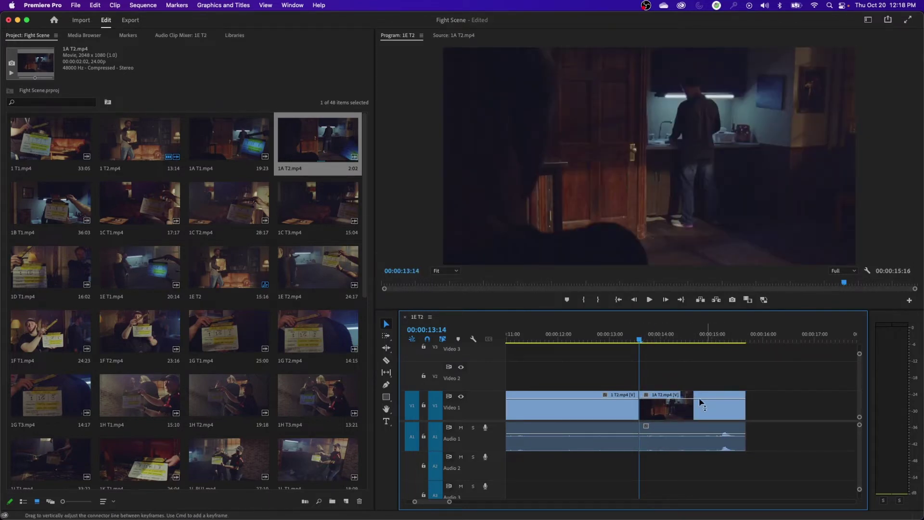
pyautogui.moveTo(660, 413)
pyautogui.mouseDown()
pyautogui.moveTo(737, 413)
pyautogui.moveTo(650, 412)
pyautogui.moveTo(669, 412)
pyautogui.mouseUp()
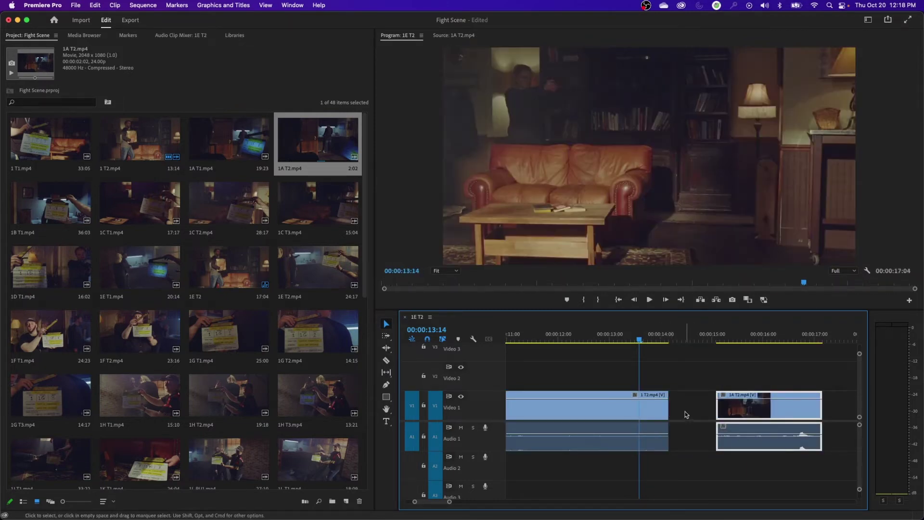
# Ripple Delete the gap, undo it, then delete the gap so 1A T2 meets 1 T2.
pyautogui.rightClick(686, 415)
pyautogui.click(699, 420)
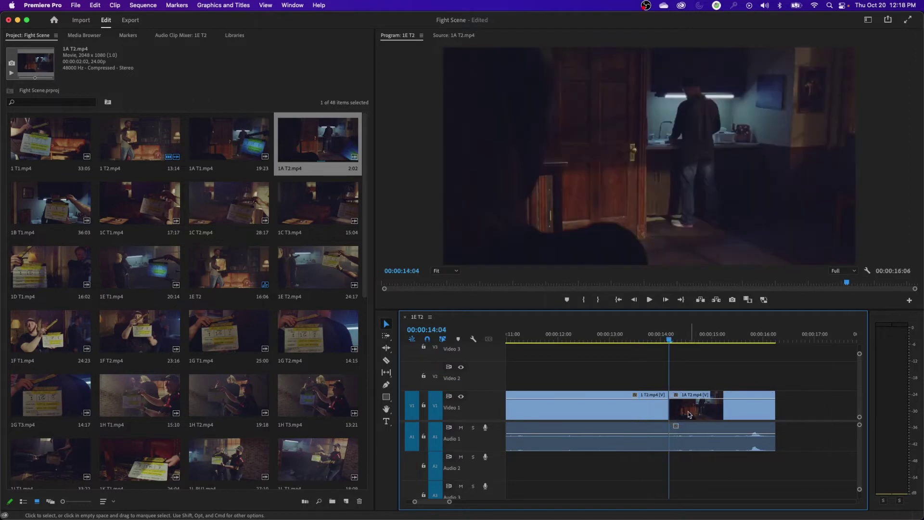
pyautogui.press('super+z')
pyautogui.press('super+z')
pyautogui.click(643, 403)
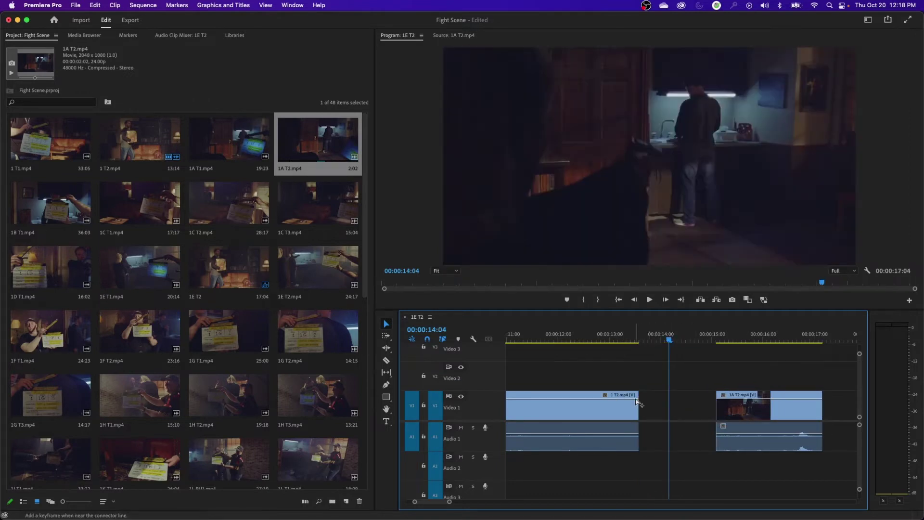
pyautogui.press('Delete')
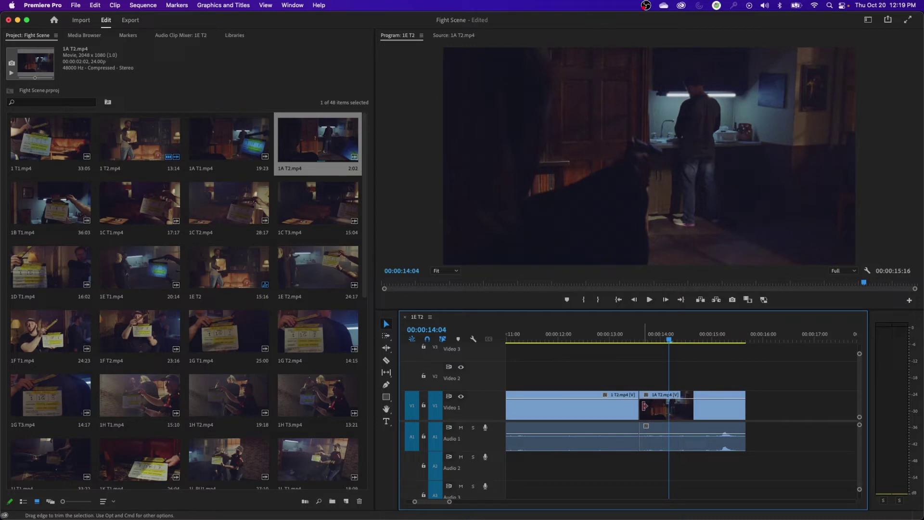
# Trim a few frames off 1A T2's start and delete the gap, ending the sequence at 15:16.
pyautogui.moveTo(644, 406); pyautogui.dragTo(682, 411)
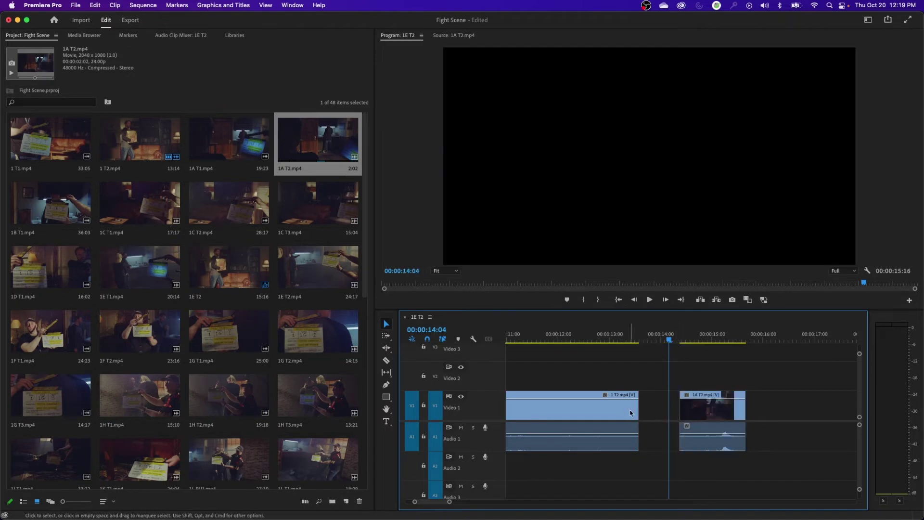
pyautogui.click(674, 411)
pyautogui.press('Delete')
# Mark a 1:23 section of 1G T2.mp4 and place it at the end of V1.
pyautogui.doubleClick(325, 348)
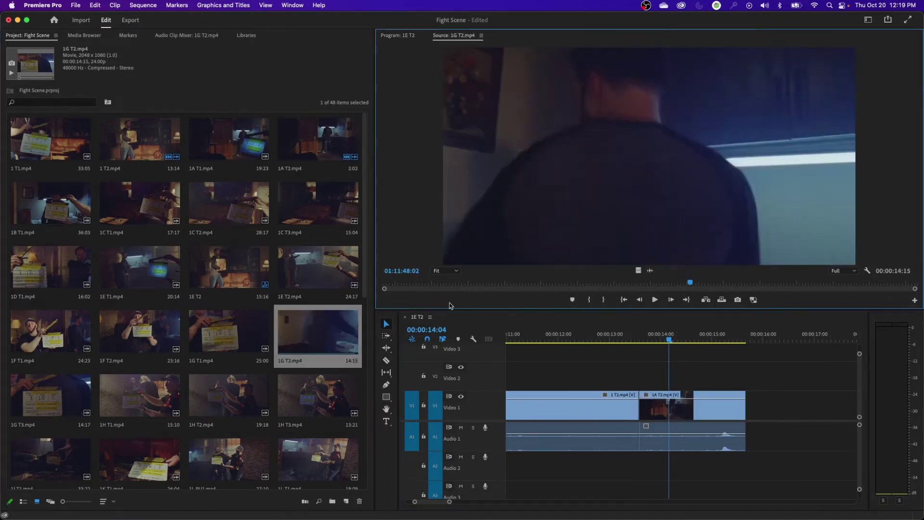
pyautogui.moveTo(487, 284); pyautogui.dragTo(744, 285)
pyautogui.press('i')
pyautogui.click(724, 285)
pyautogui.press('o')
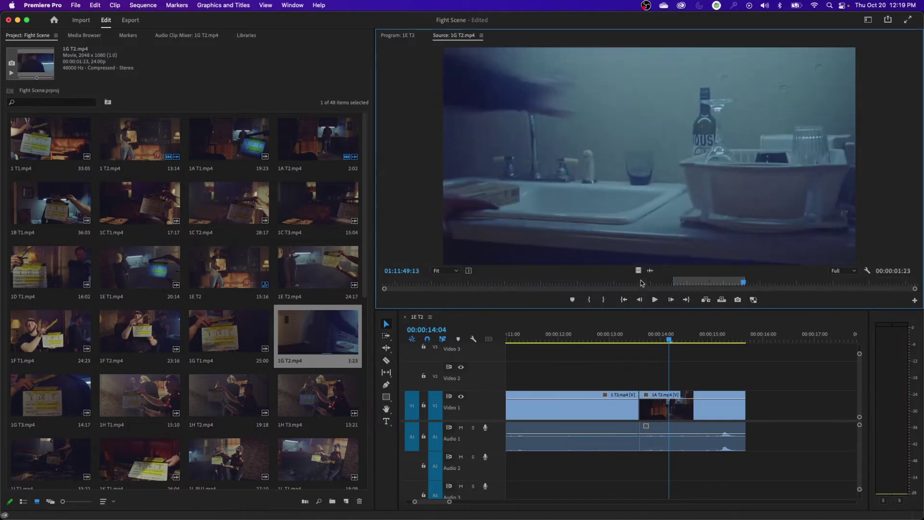
pyautogui.moveTo(672, 265); pyautogui.dragTo(771, 407)
pyautogui.click(710, 340)
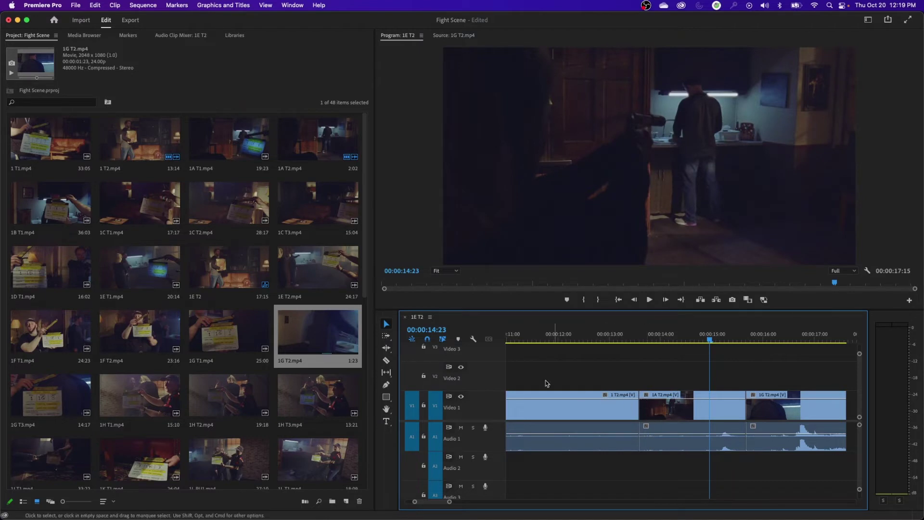
# Ripple-trim the 1 T2 / 1A T2 edit, lengthening and shortening 1 T2's tail to refine the cut.
pyautogui.click(387, 348)
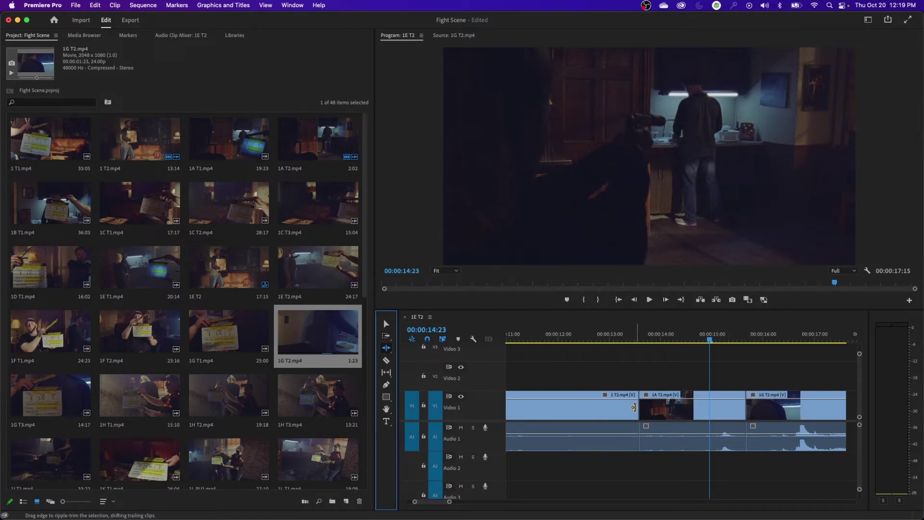
pyautogui.moveTo(634, 407)
pyautogui.mouseDown()
pyautogui.moveTo(582, 409)
pyautogui.moveTo(669, 410)
pyautogui.moveTo(646, 409)
pyautogui.mouseUp()
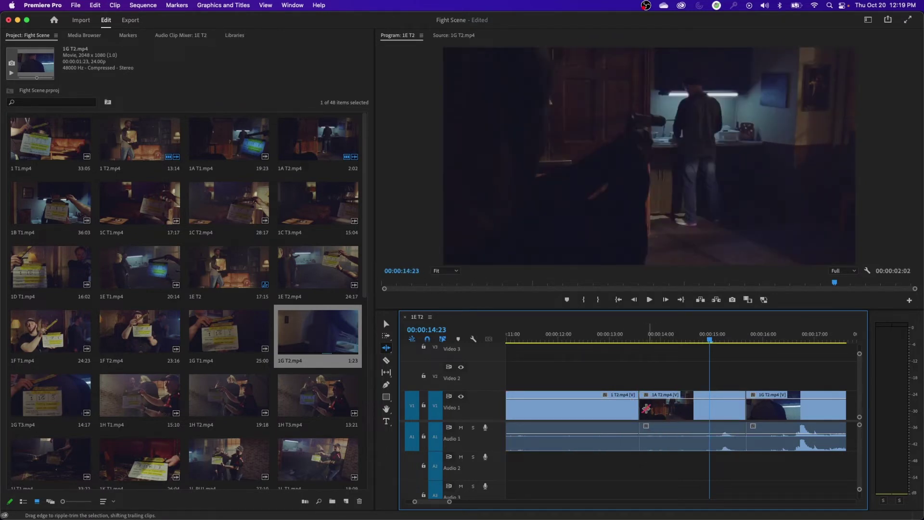
pyautogui.click(646, 406)
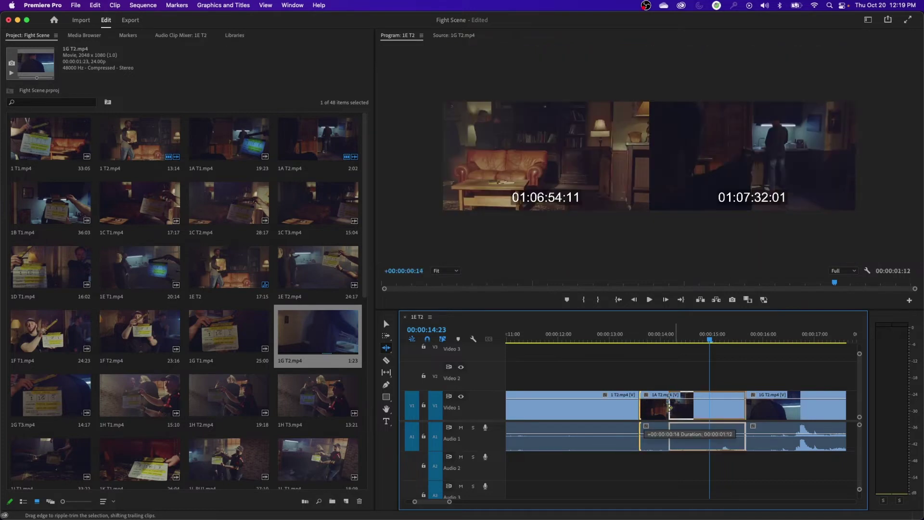
pyautogui.click(634, 408)
pyautogui.moveTo(635, 408); pyautogui.dragTo(672, 407)
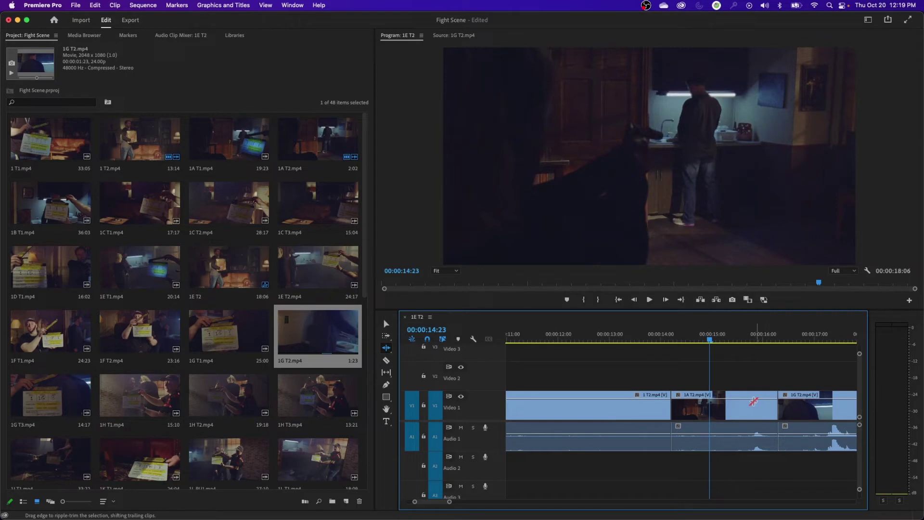
pyautogui.moveTo(671, 409); pyautogui.dragTo(579, 409)
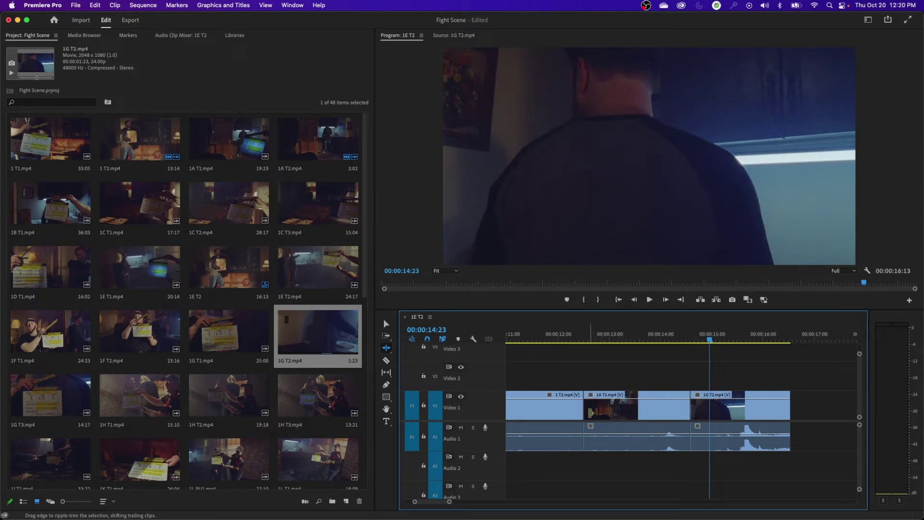
pyautogui.moveTo(590, 413); pyautogui.dragTo(663, 413)
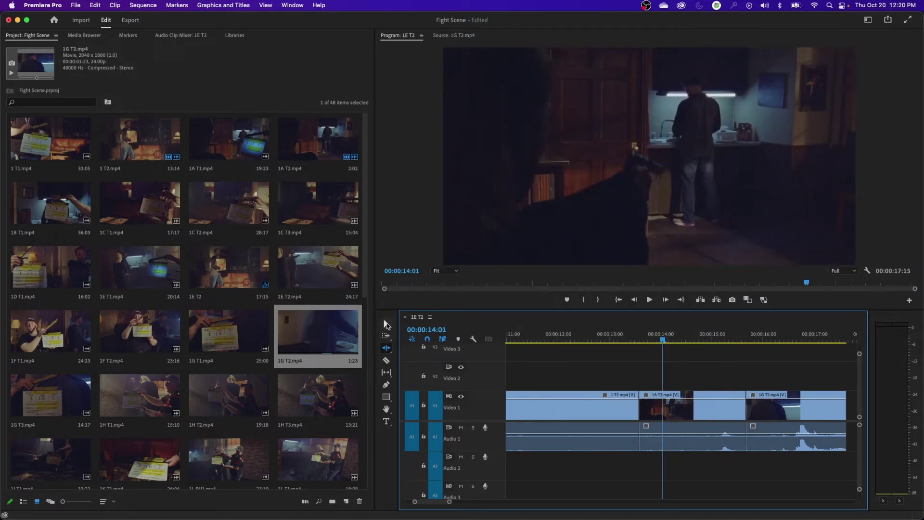
# Cmd-drag 1A T2's left edge about 11 frames later, shortening the sequence to 17:00.
pyautogui.click(386, 324)
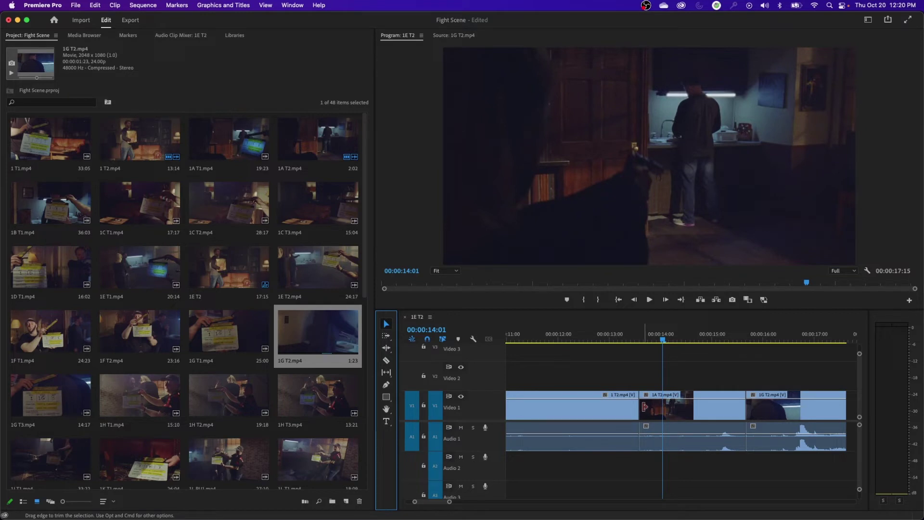
pyautogui.press('super')
pyautogui.moveTo(643, 406); pyautogui.dragTo(665, 409)
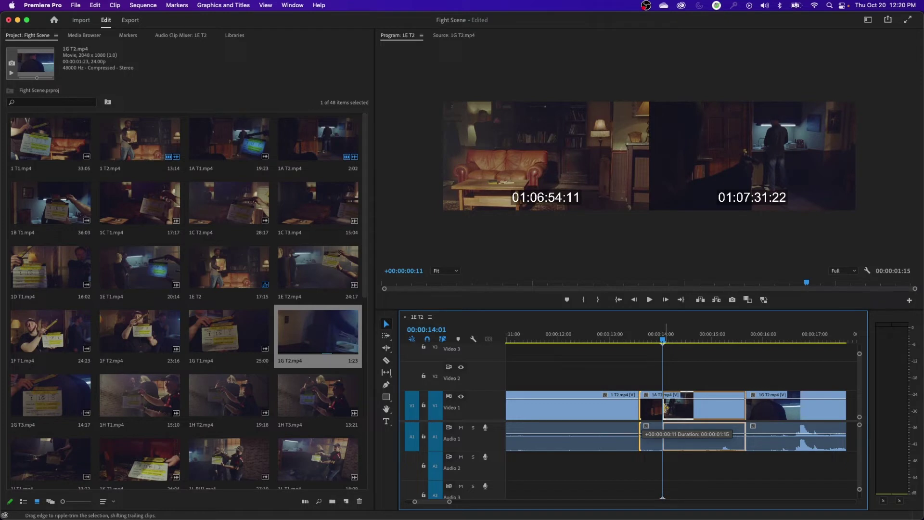
pyautogui.moveTo(669, 408); pyautogui.dragTo(676, 410)
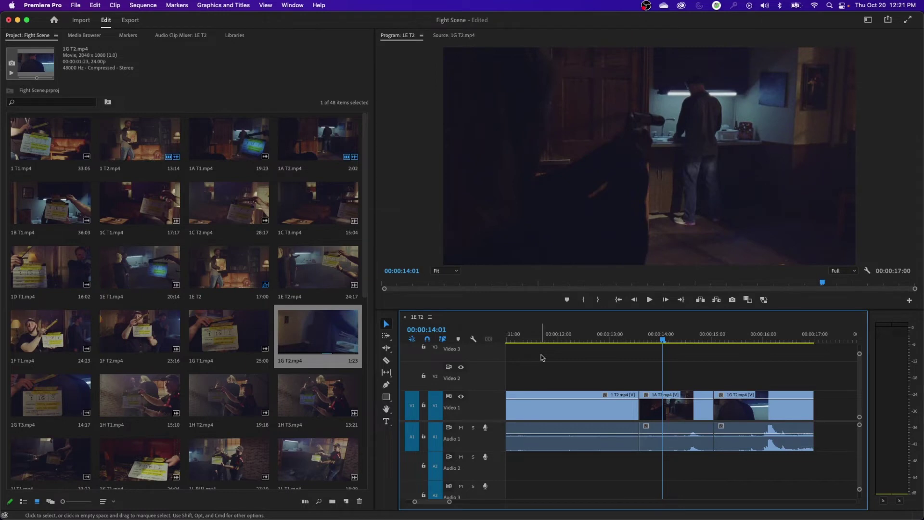
# Undo the 1A T2 ripple trim and open the 1 T2 / 1A T2 cut in trim mode.
pyautogui.press('super+z')
pyautogui.moveTo(653, 337); pyautogui.dragTo(582, 337)
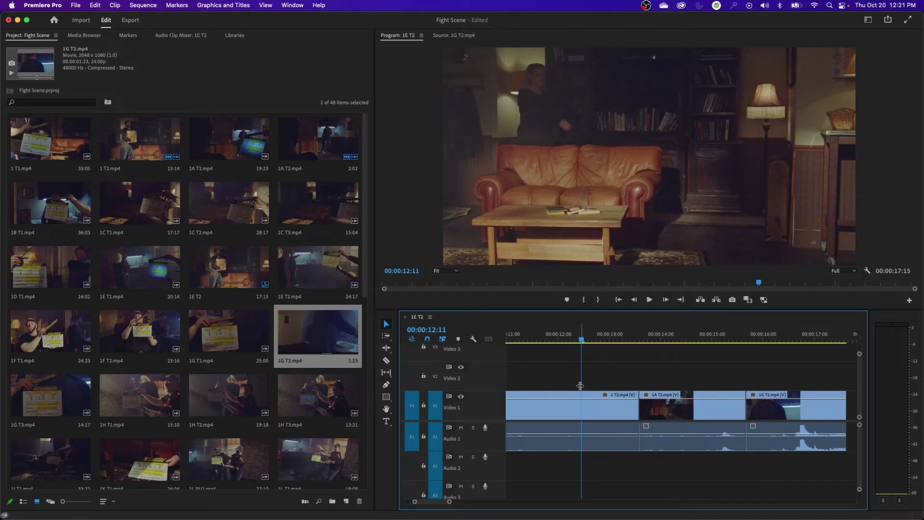
pyautogui.press('Down')
pyautogui.press('Down')
pyautogui.press('Down')
pyautogui.press('Up')
pyautogui.press('Up')
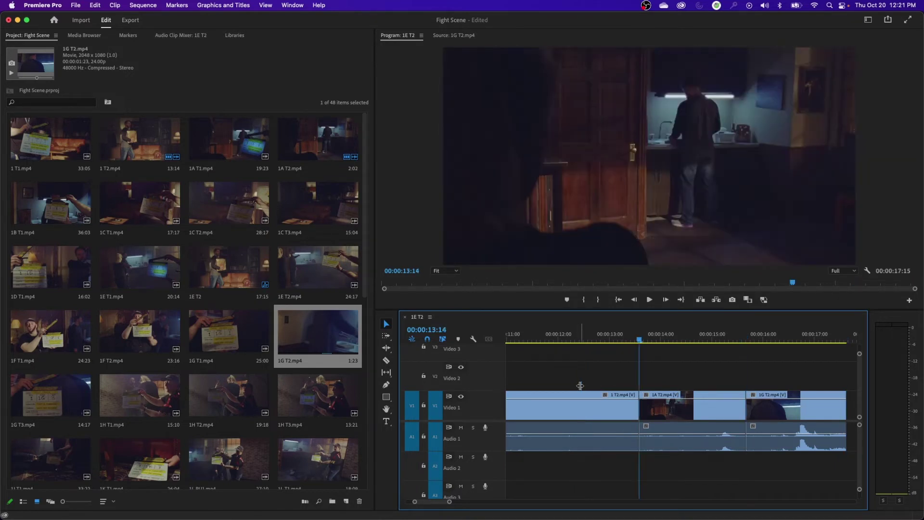
pyautogui.doubleClick(645, 408)
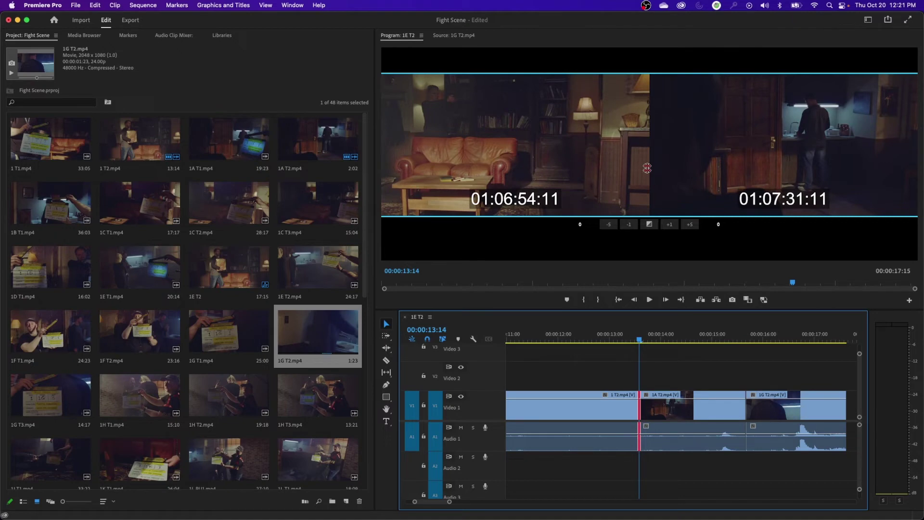
# Maximize the trim view, restore it, then maximize it again with the grave key.
pyautogui.press('`')
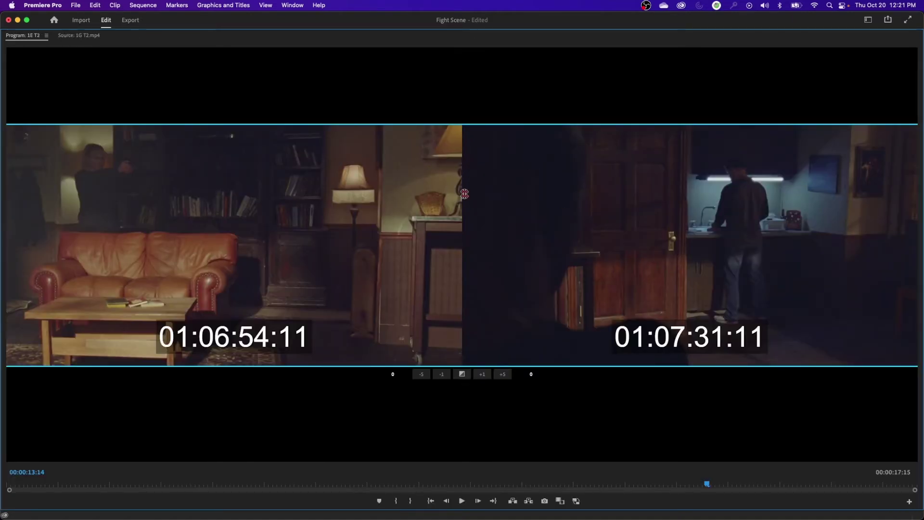
pyautogui.press('`')
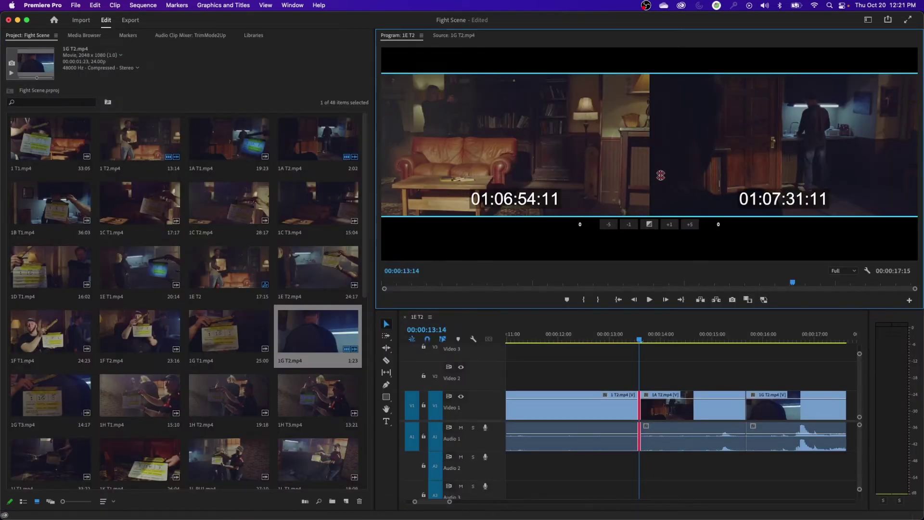
pyautogui.press('`')
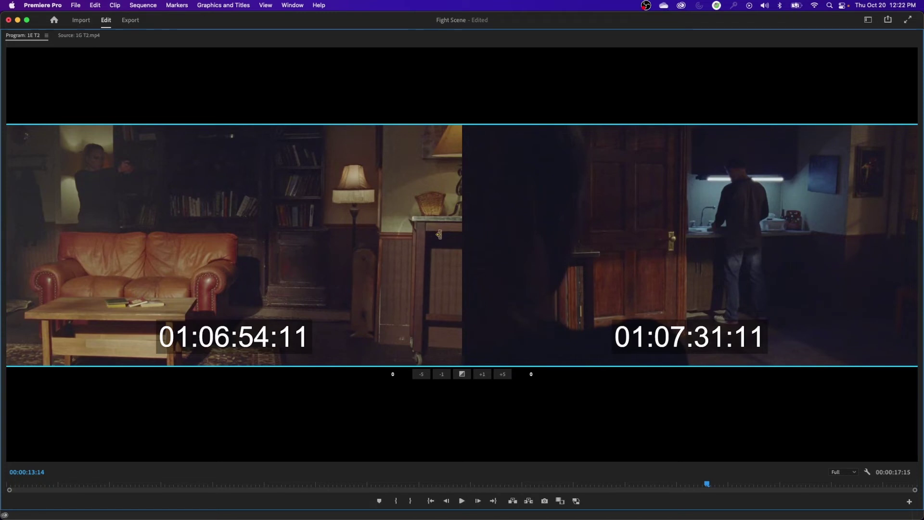
# Trim the living-room end −18 frames and kitchen start +16, then restore the workspace.
pyautogui.click(439, 234)
pyautogui.moveTo(438, 234); pyautogui.dragTo(421, 235)
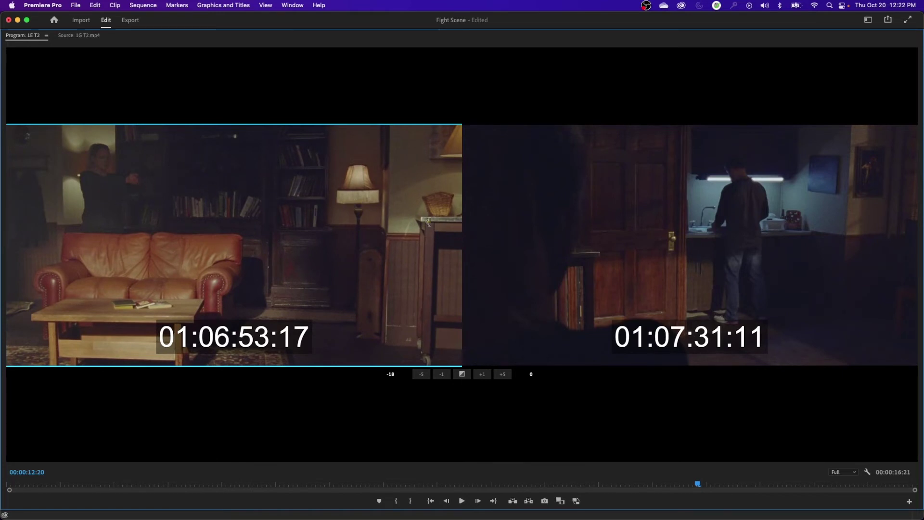
pyautogui.click(501, 235)
pyautogui.press('l')
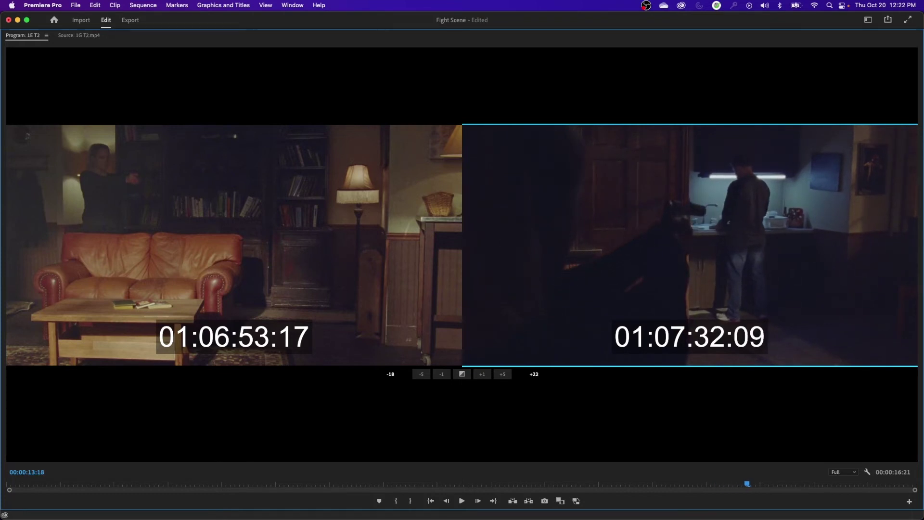
pyautogui.press('j')
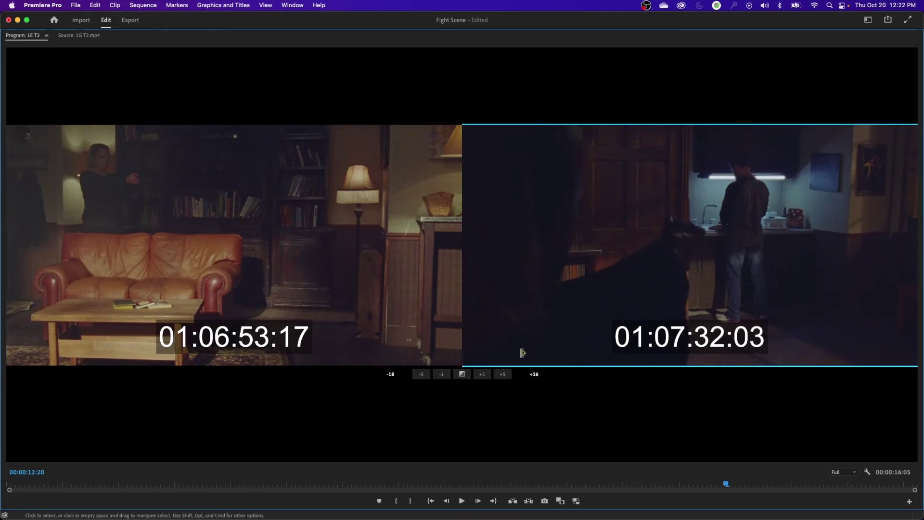
pyautogui.press('`')
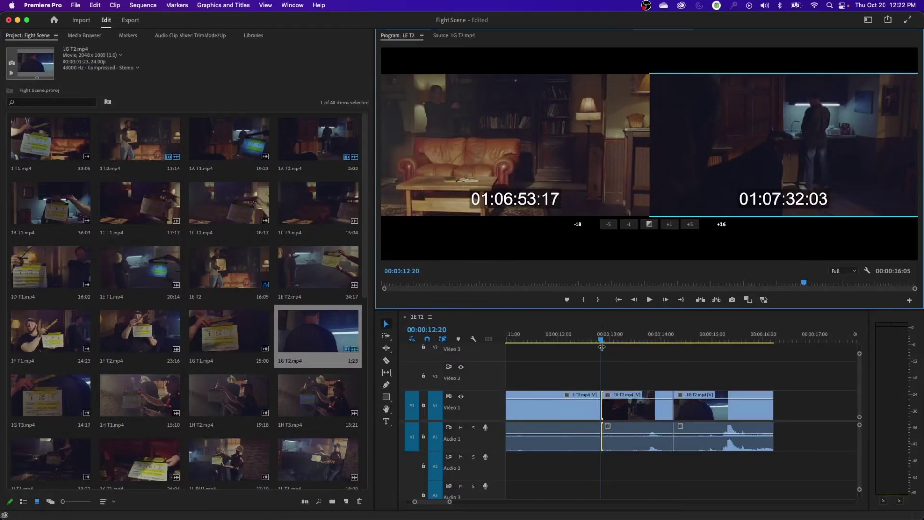
# Play through the living-room to kitchen cut and return to its edit point.
pyautogui.moveTo(591, 343); pyautogui.dragTo(566, 347)
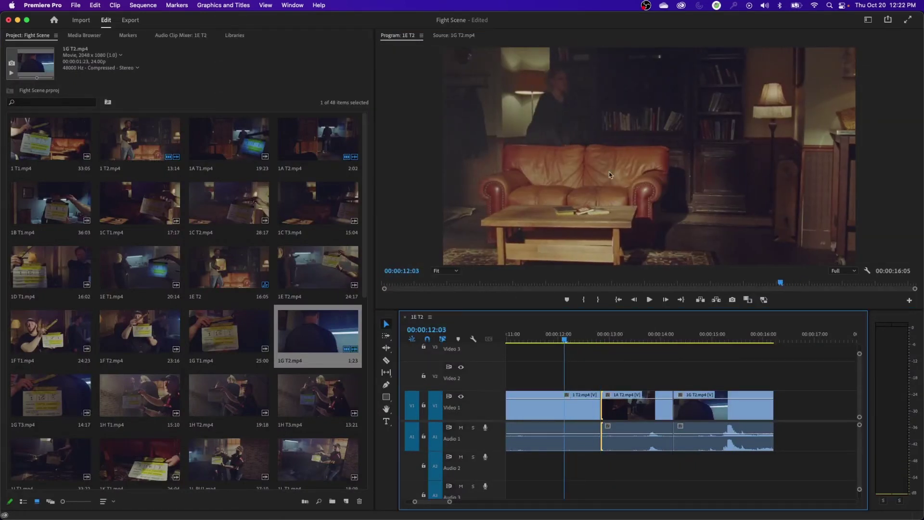
pyautogui.press('space')
pyautogui.press('space')
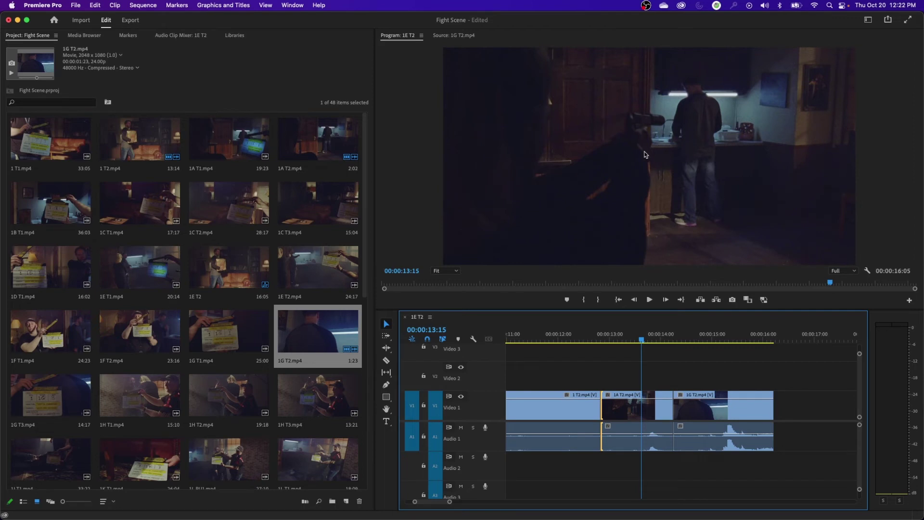
pyautogui.press('Up')
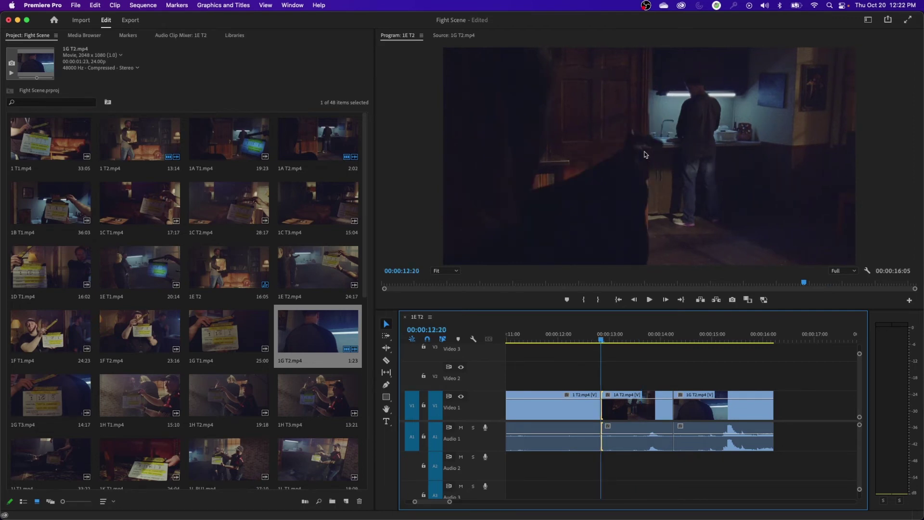
# Preview the cut side by side in trim view, then close it to a single frame.
pyautogui.press('t')
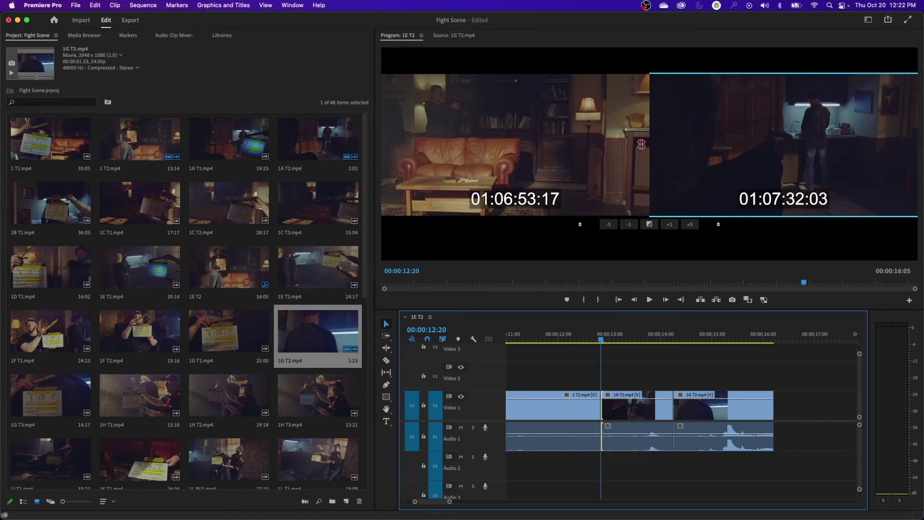
pyautogui.press('`')
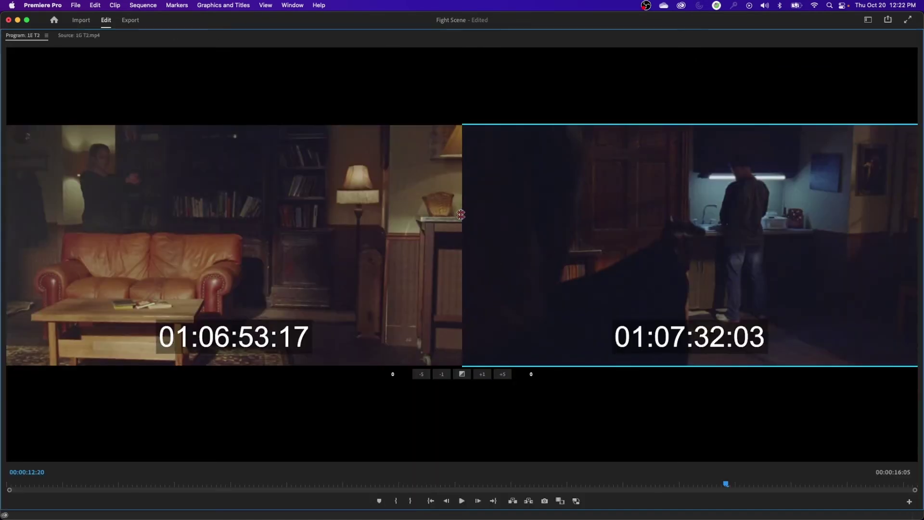
pyautogui.press('`')
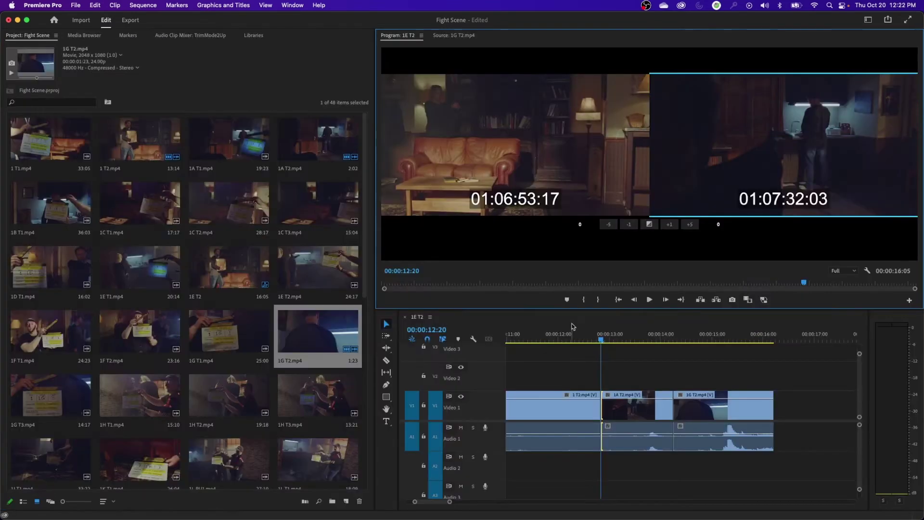
pyautogui.click(602, 367)
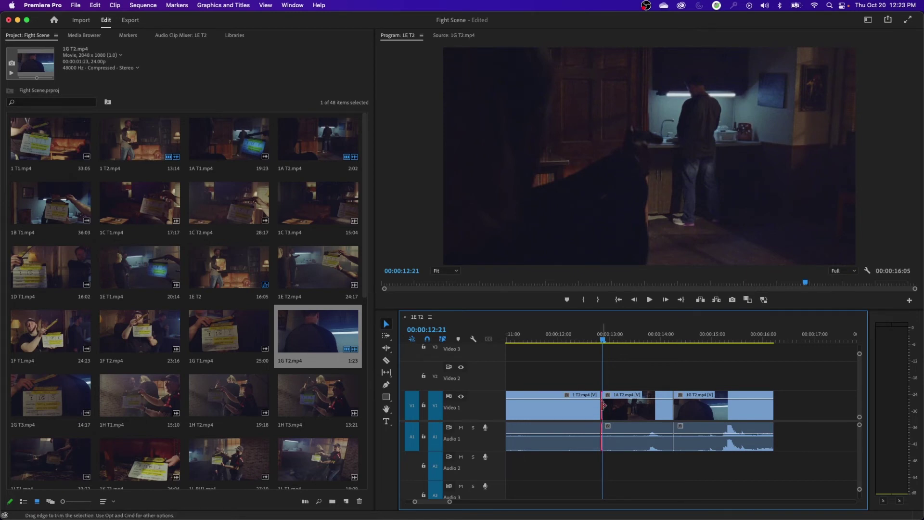
# Test rolling the cut later and earlier, then reselect it for a rolling trim.
pyautogui.moveTo(603, 405); pyautogui.dragTo(622, 408)
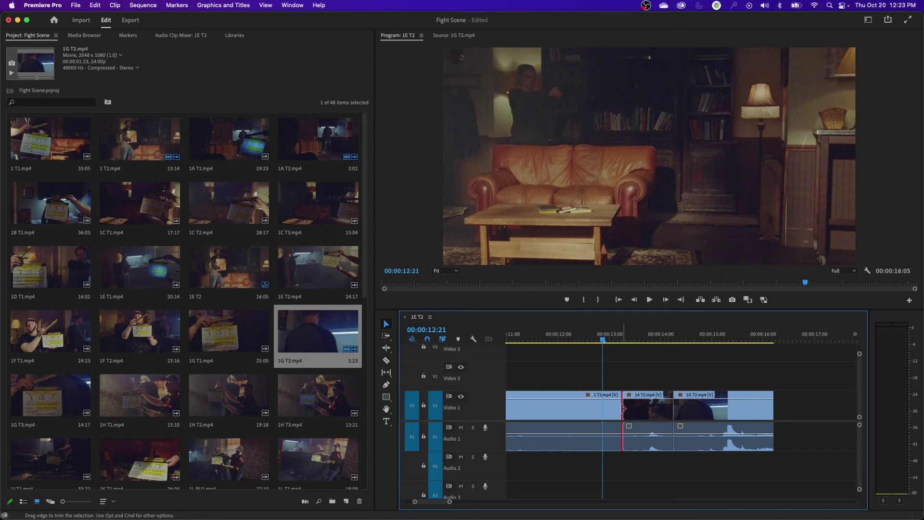
pyautogui.moveTo(624, 408); pyautogui.dragTo(607, 421)
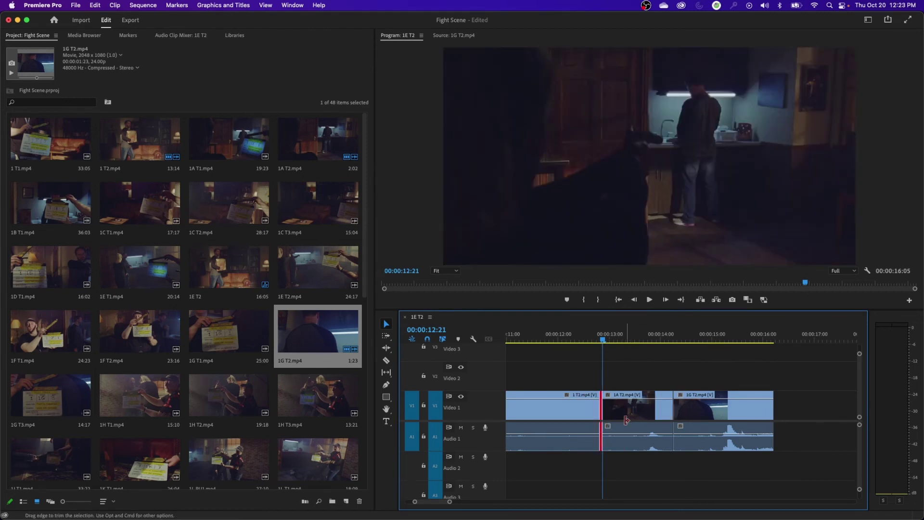
pyautogui.click(629, 367)
pyautogui.press('Left')
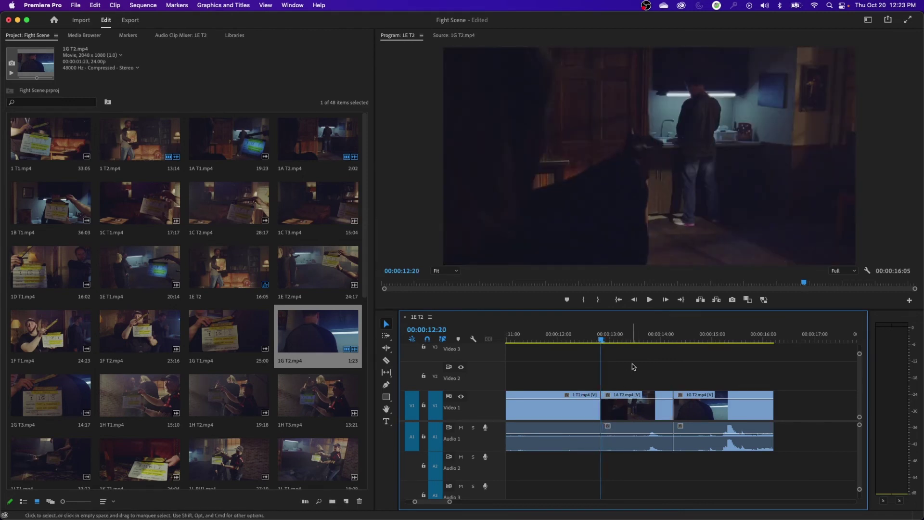
pyautogui.press('t')
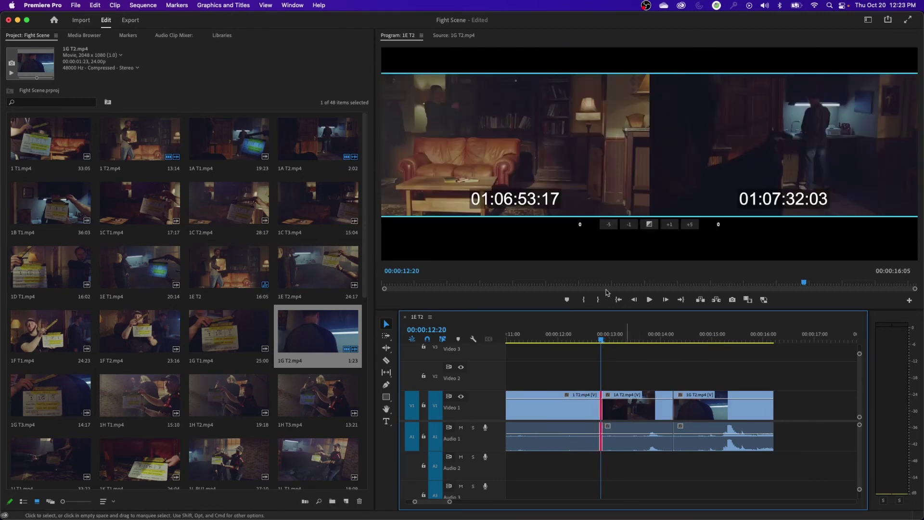
# Roll the cut 7 frames earlier to 01:06:53:10 outgoing and 01:07:31:20 incoming using J/K/L.
pyautogui.press('`')
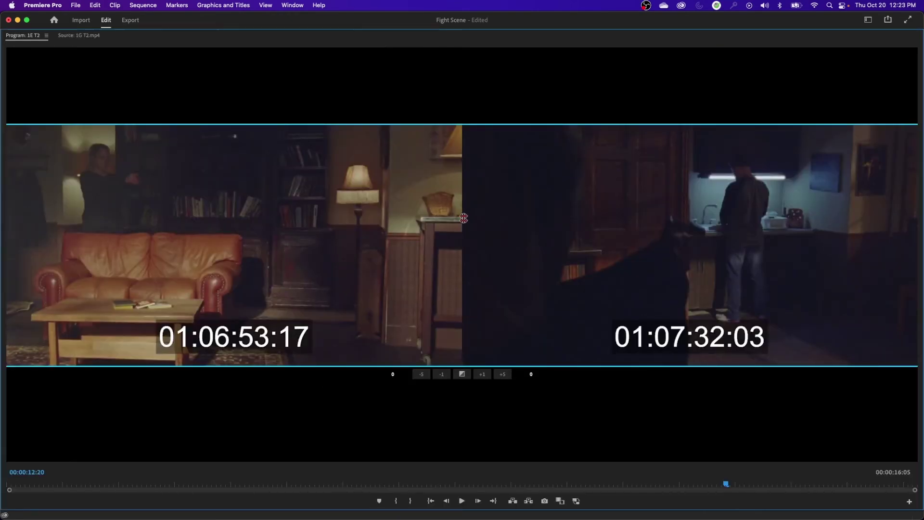
pyautogui.moveTo(463, 227)
pyautogui.mouseDown()
pyautogui.moveTo(426, 229)
pyautogui.moveTo(463, 228)
pyautogui.moveTo(454, 228)
pyautogui.mouseUp()
pyautogui.press('l')
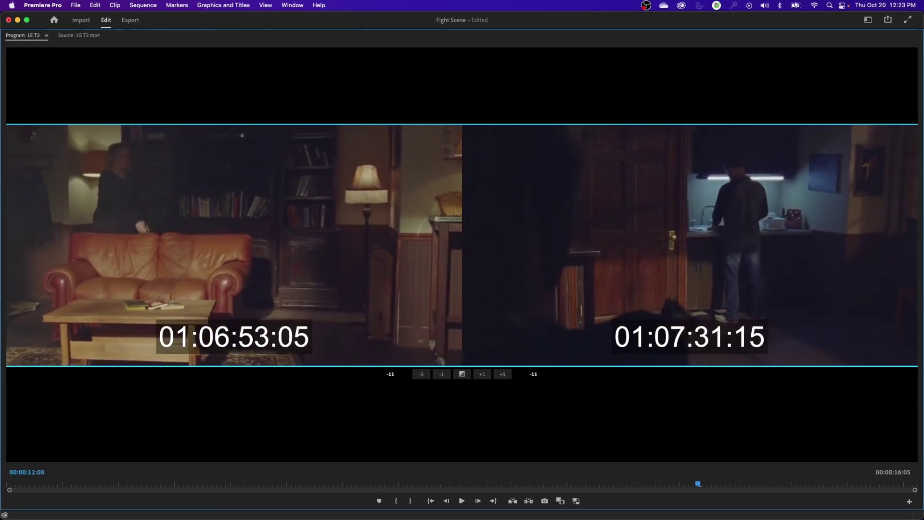
pyautogui.press('k')
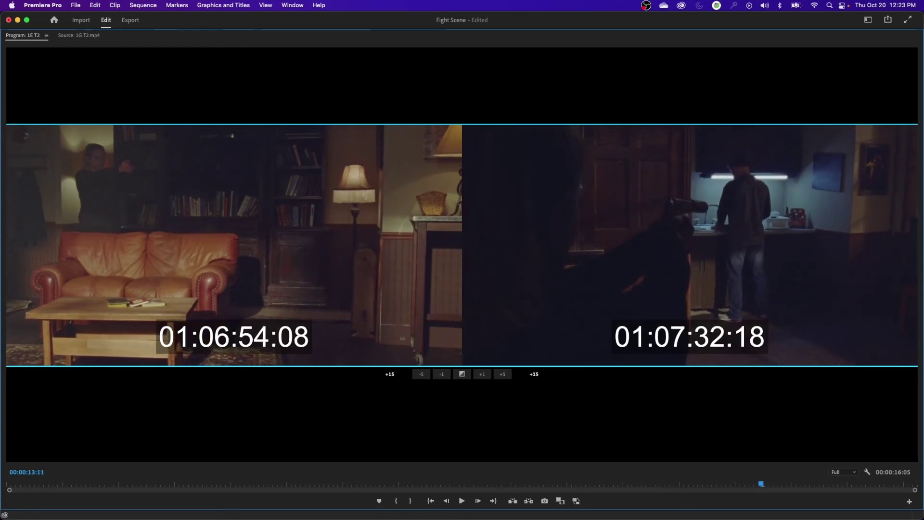
pyautogui.press('j')
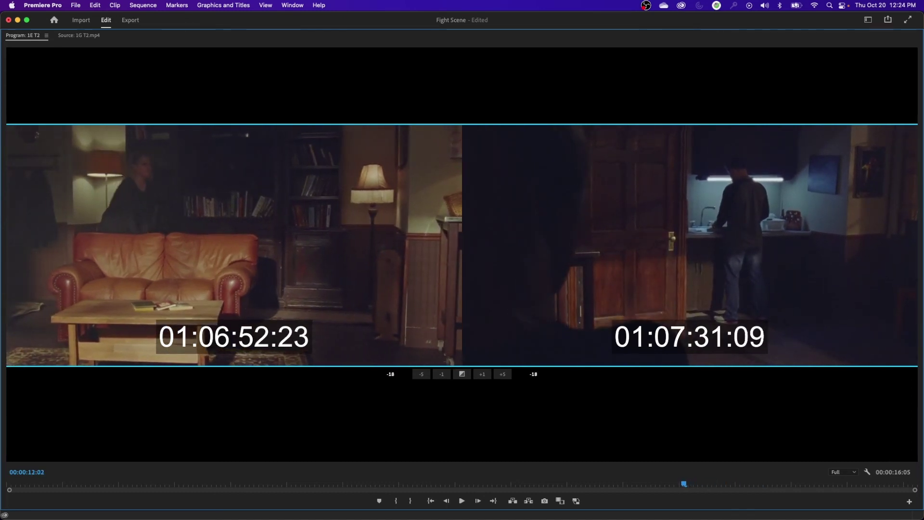
pyautogui.press('l')
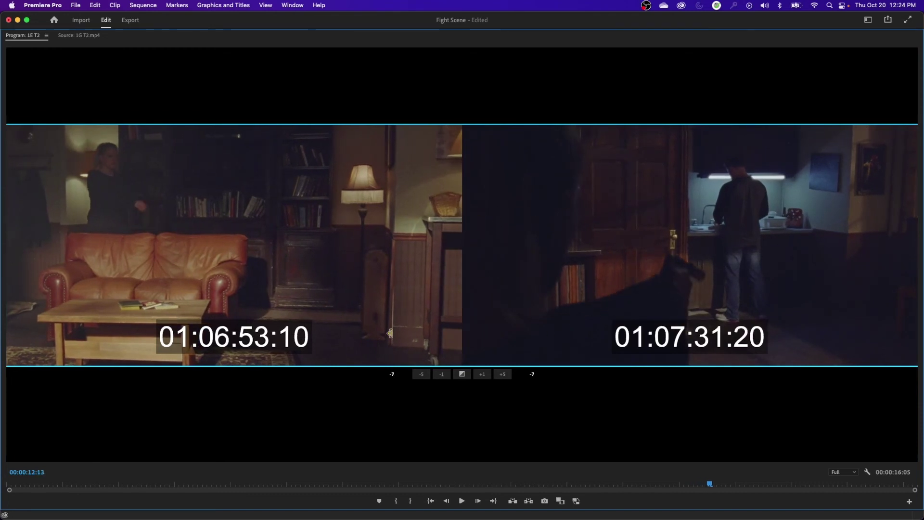
pyautogui.press('`')
pyautogui.moveTo(582, 338); pyautogui.dragTo(560, 338)
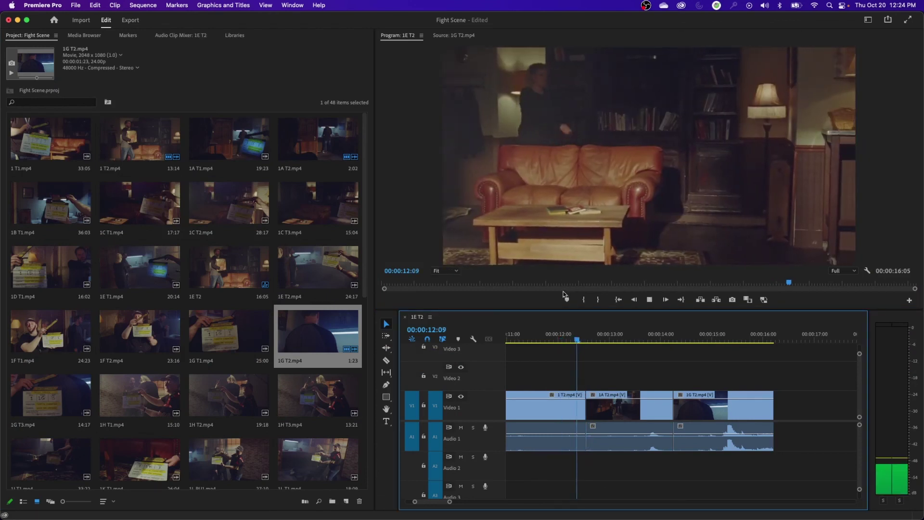
# Start the kitchen shot 6 frames earlier at 01:07:31:14, lengthening the sequence to 16:11.
pyautogui.press('space')
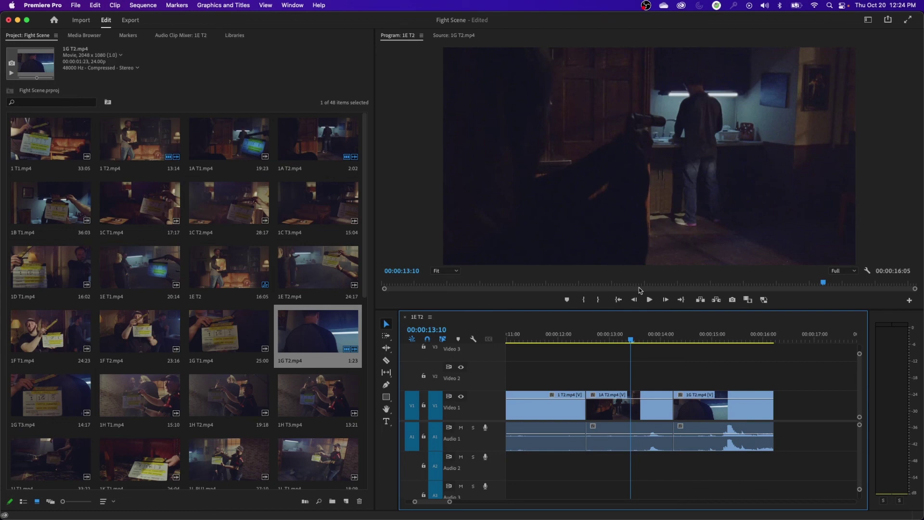
pyautogui.press('Up')
pyautogui.hotkey('shift', 't')
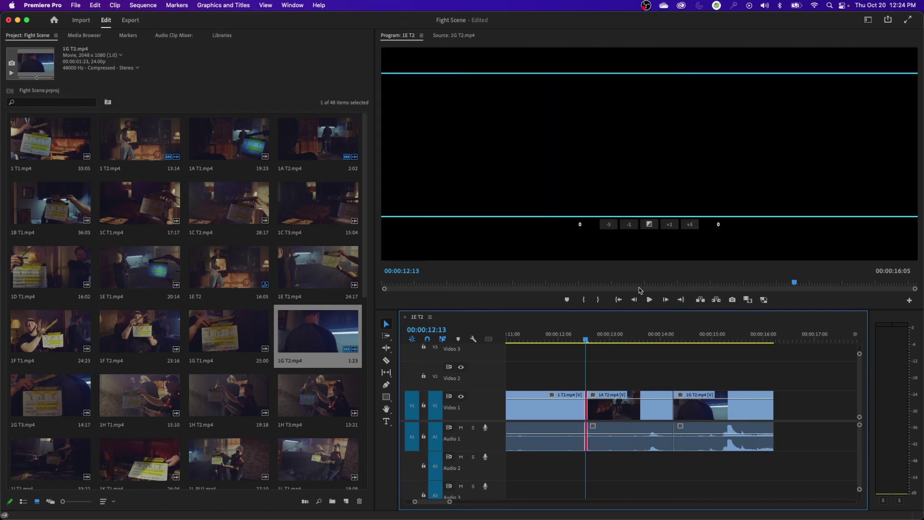
pyautogui.press('`')
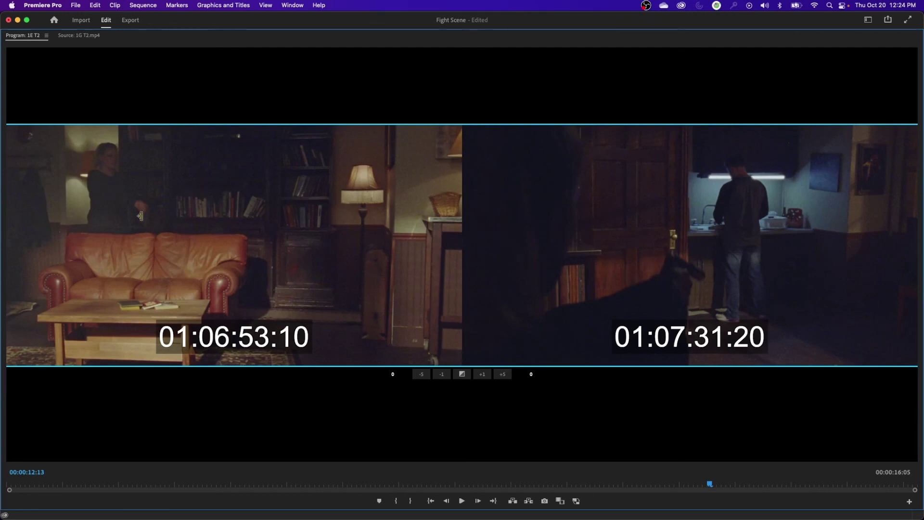
pyautogui.click(480, 235)
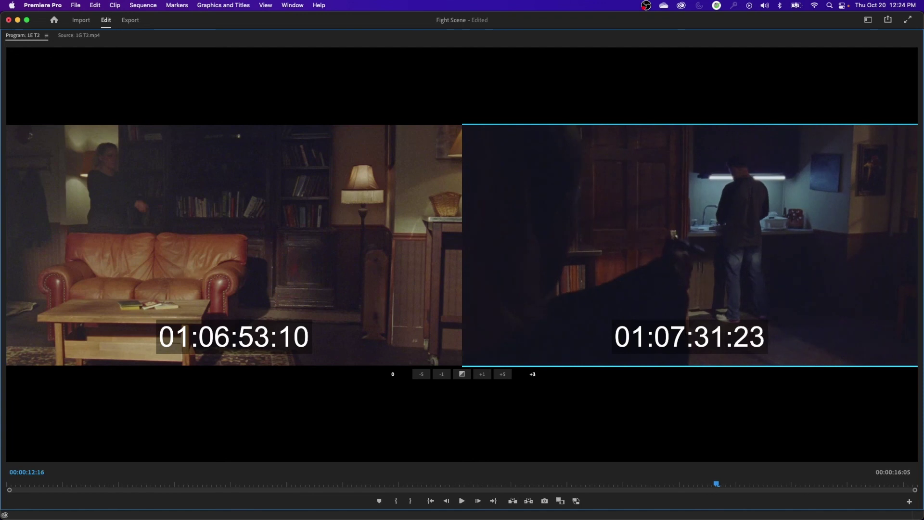
pyautogui.hotkey('alt', 'Left')
pyautogui.hotkey('alt', 'Left')
pyautogui.hotkey('alt', 'Left')
pyautogui.hotkey('alt', 'Left')
pyautogui.hotkey('alt', 'Left')
pyautogui.hotkey('alt', 'Left')
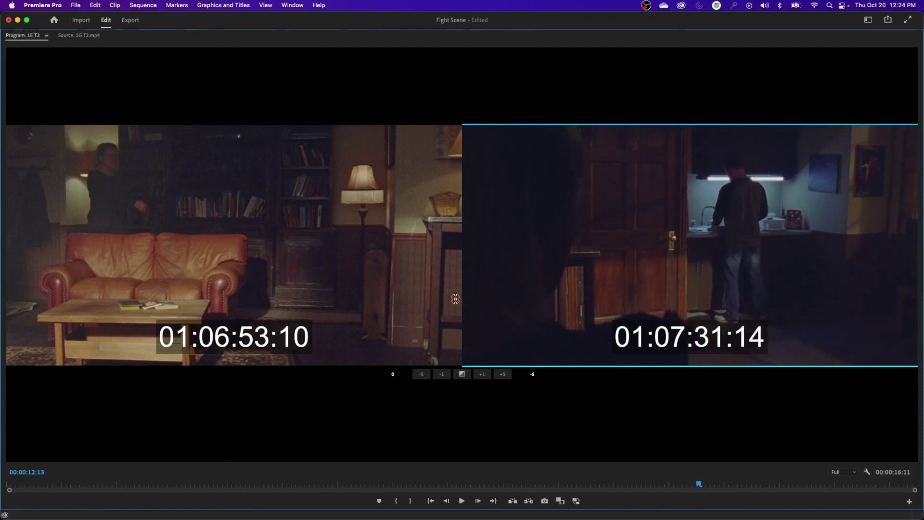
pyautogui.press('`')
pyautogui.click(554, 336)
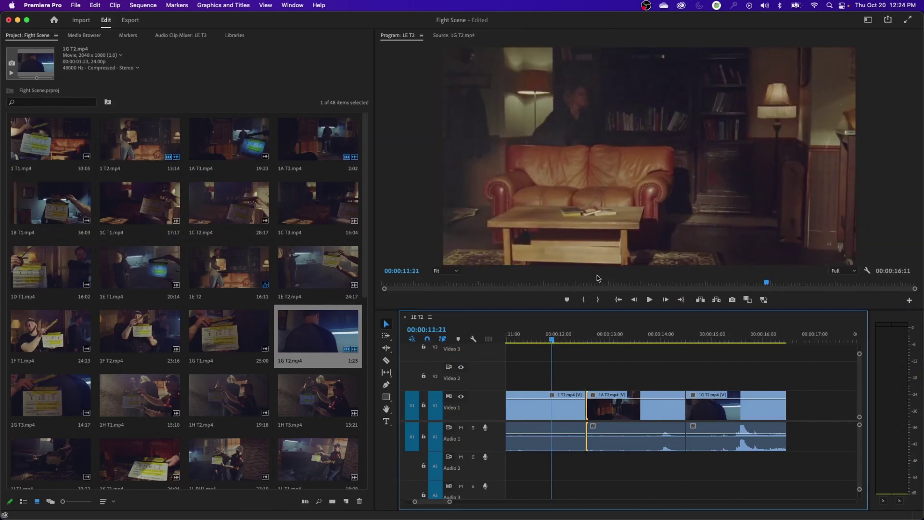
pyautogui.press('space')
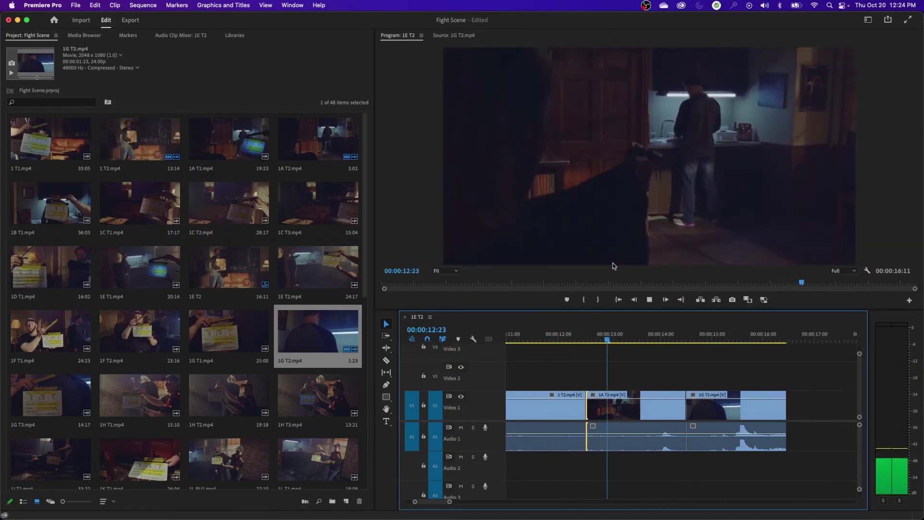
pyautogui.press('space')
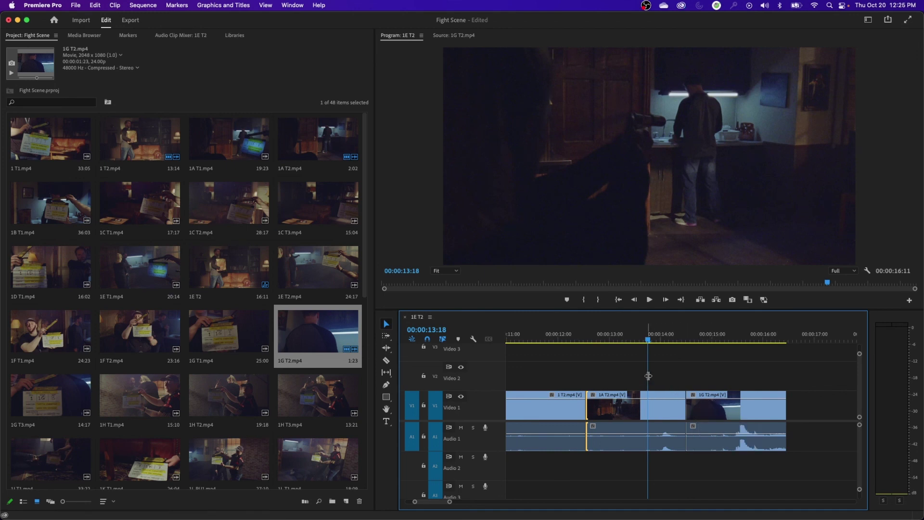
pyautogui.click(685, 409)
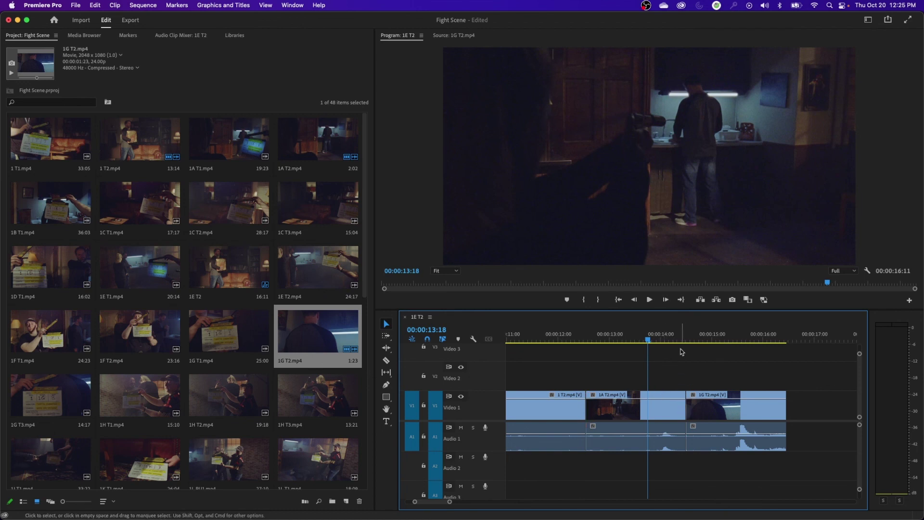